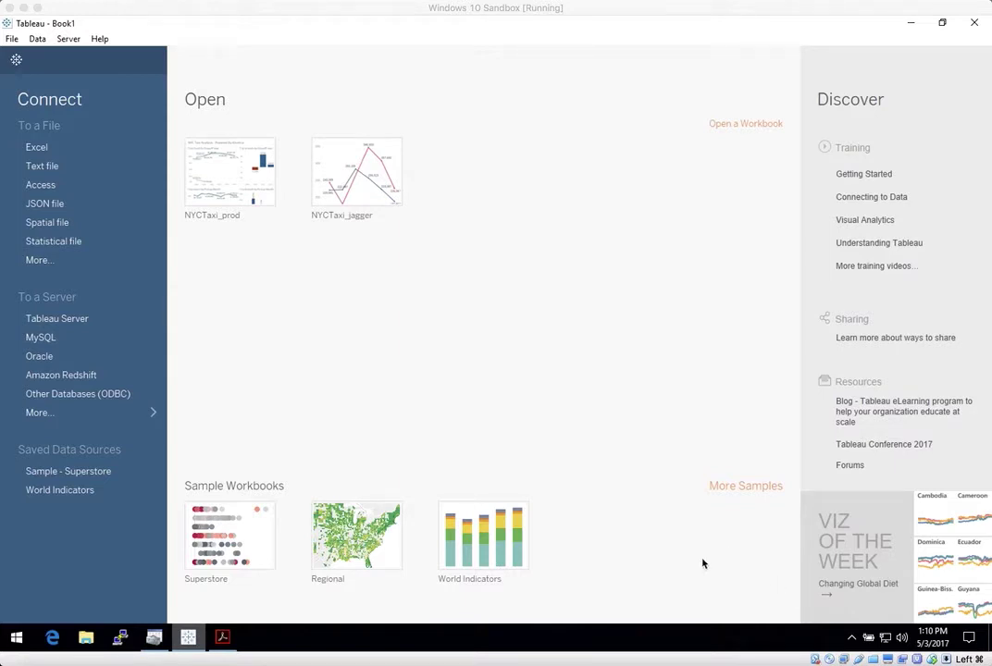
Step: Bring the Kinetica Tableau.pdf window to the front from the Acrobat taskbar icon
left_click(223, 638)
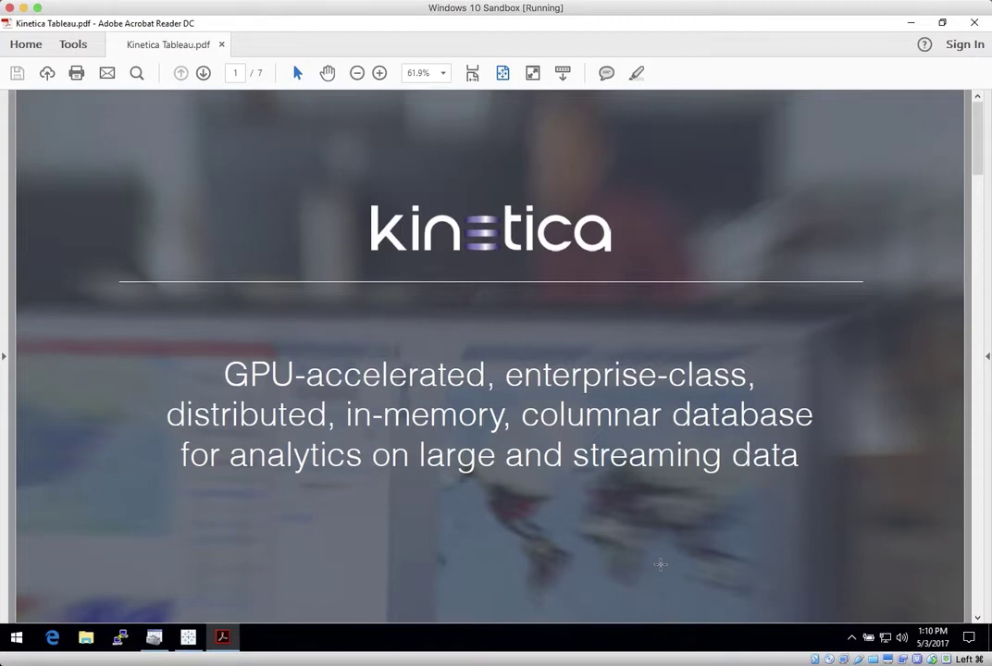
Step: Advance the PDF to slide 2, 'GPU Acceleration Overcomes Processing Bottlenecks'
key("Page_Down")
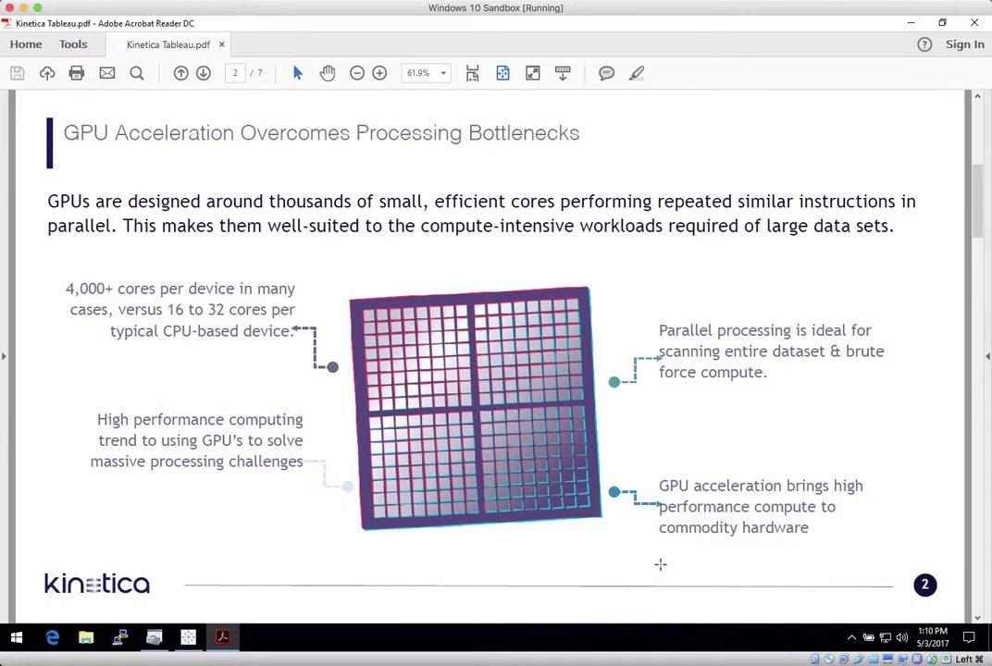
Step: Page forward through 'Kinetica: Core' to slide 4, 'Scale Out on Industry Standard Hardware'
key("Right")
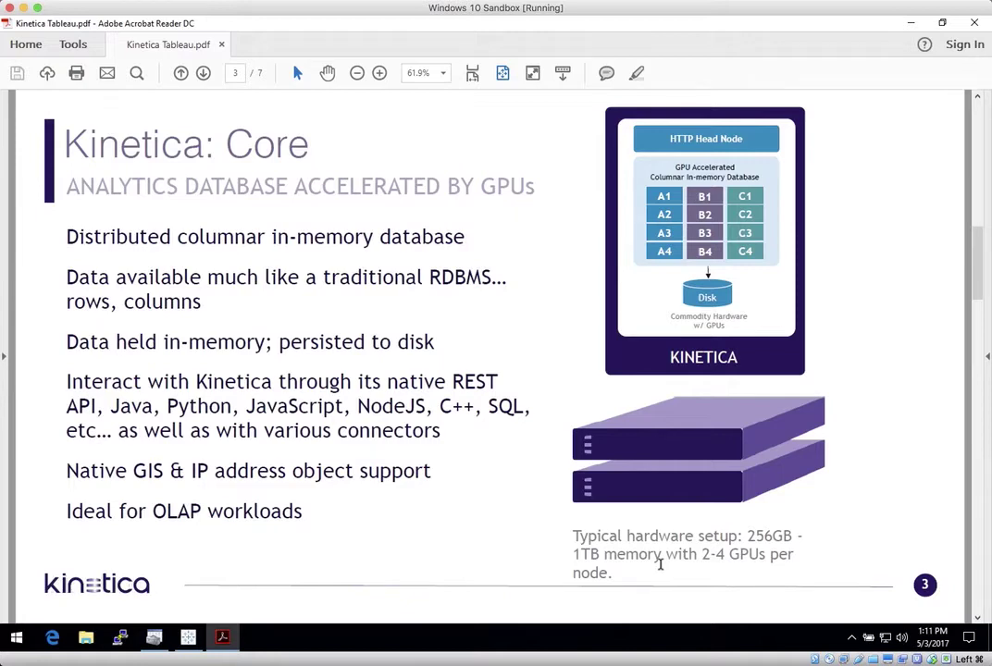
key("Right")
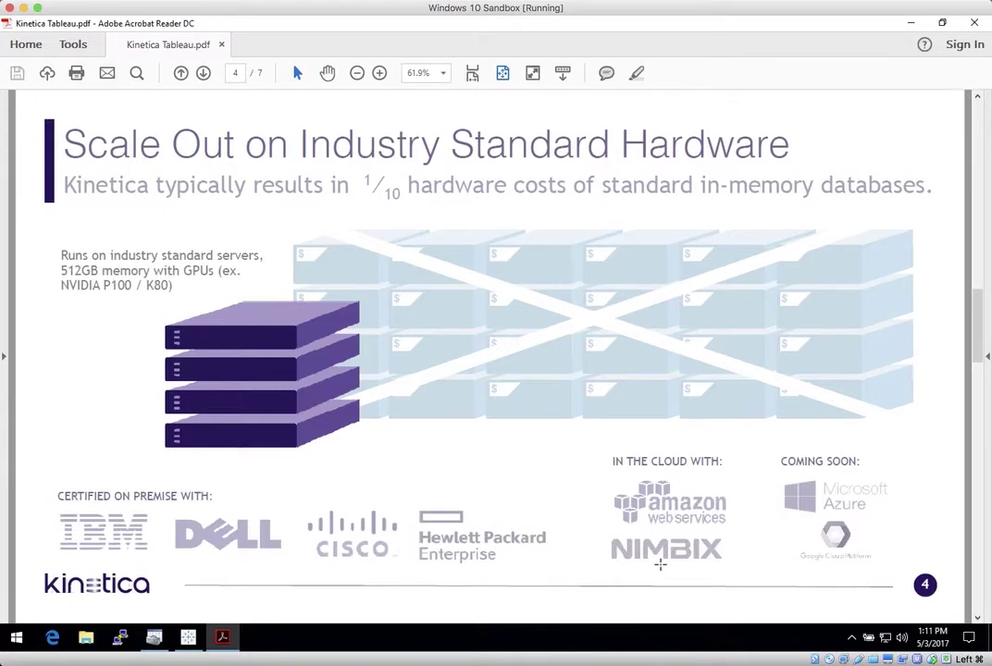
Step: Advance to slide 5, 'Kinetica Architecture'
key("Right")
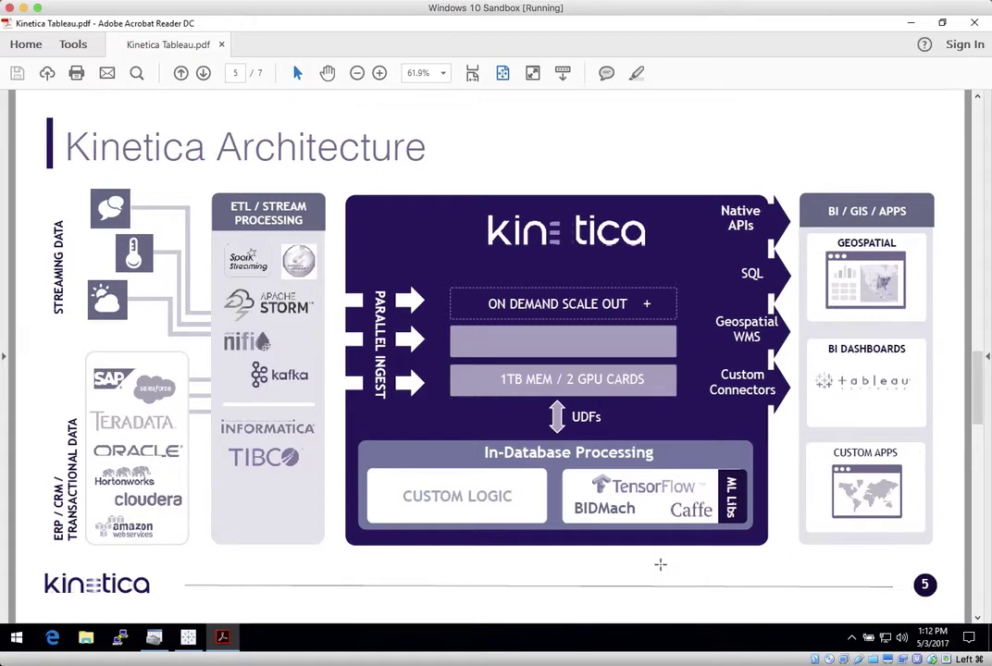
Step: Advance past the Innovation Excellence Award slide down to the final slide 7
key("Right")
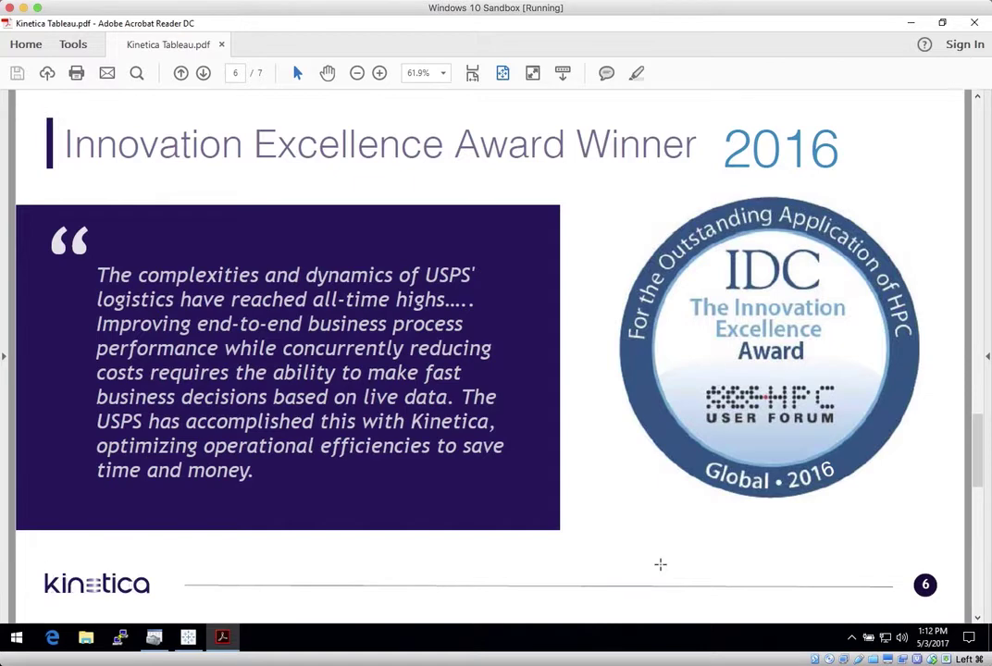
scroll(659, 563, "down", 1)
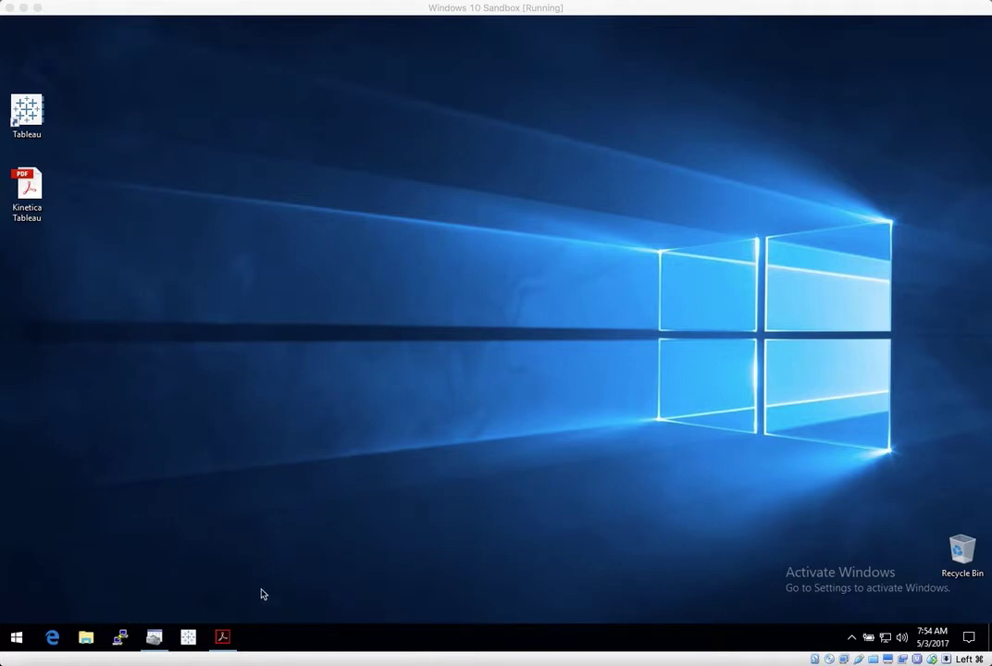
Step: Review the Kinetica System DSN's settings and Advanced Options in ODBC Administrator, then return to Tableau
left_click(153, 638)
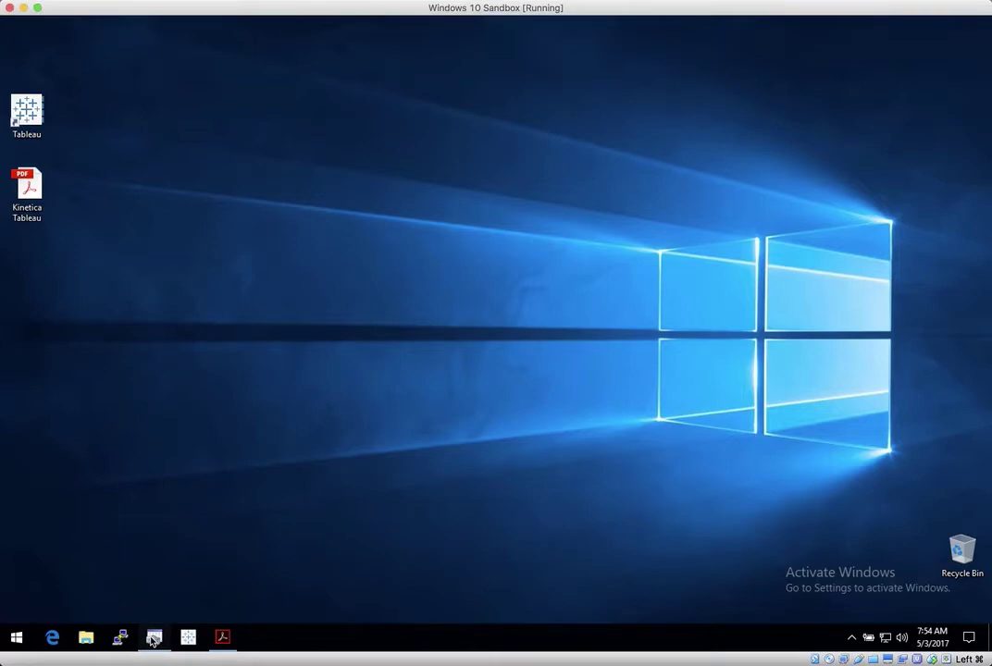
left_click(154, 638)
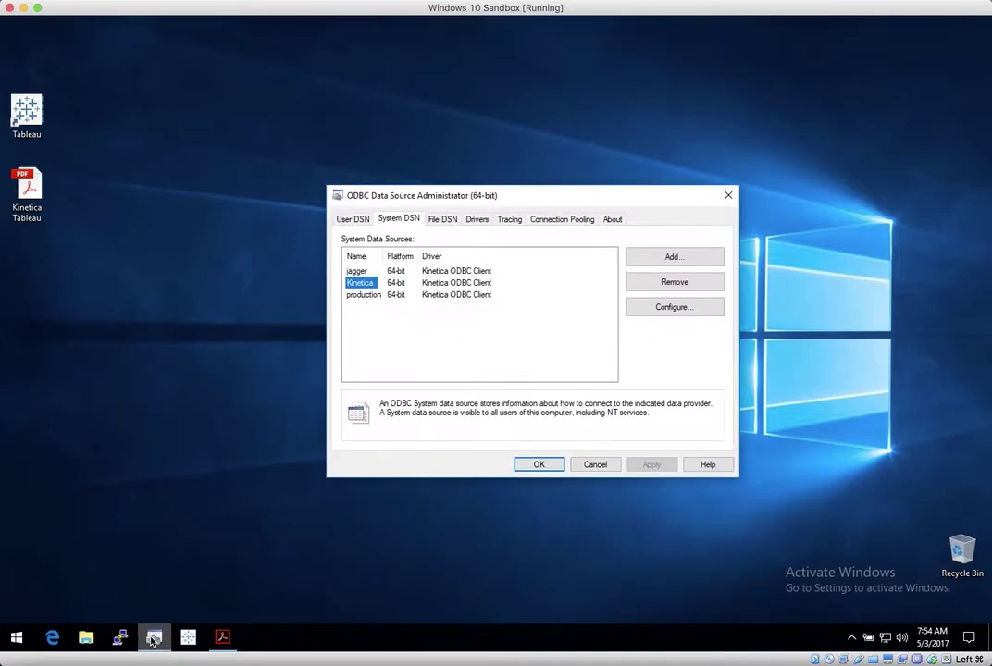
double_click(360, 283)
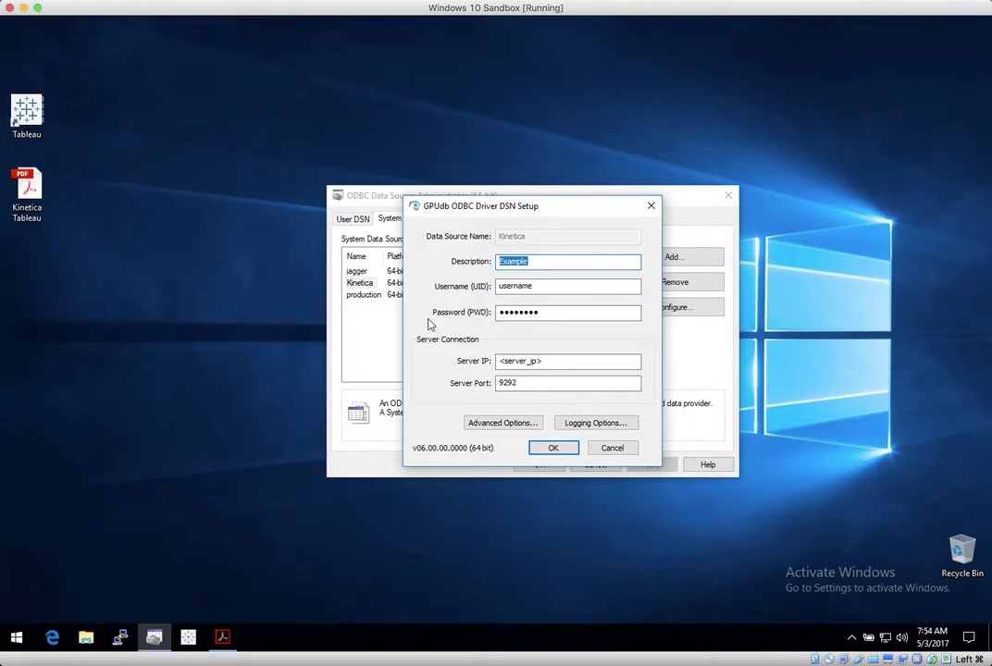
left_click(512, 427)
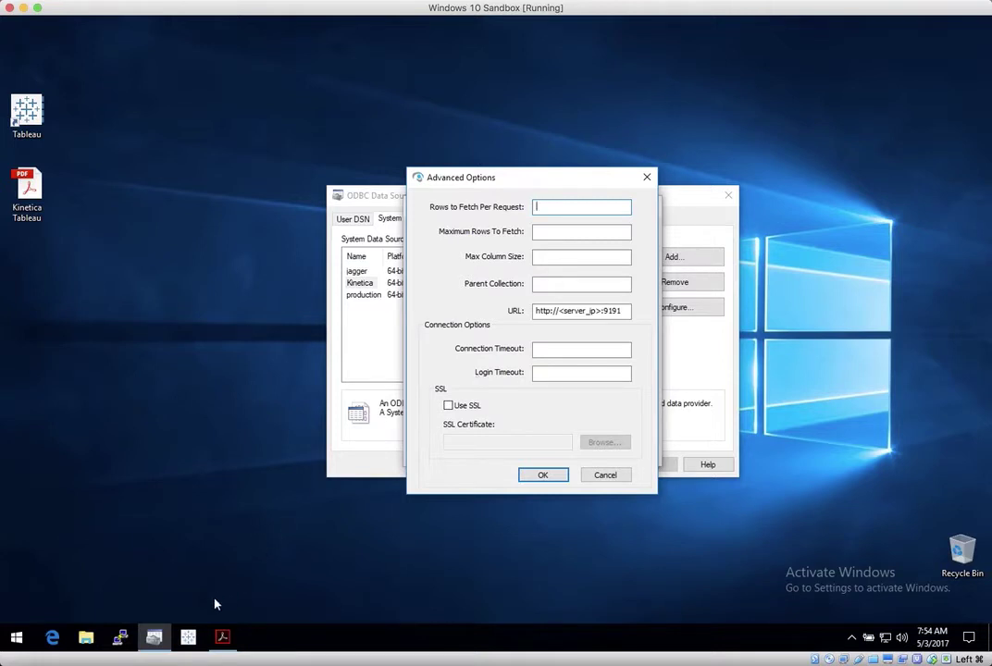
left_click(188, 637)
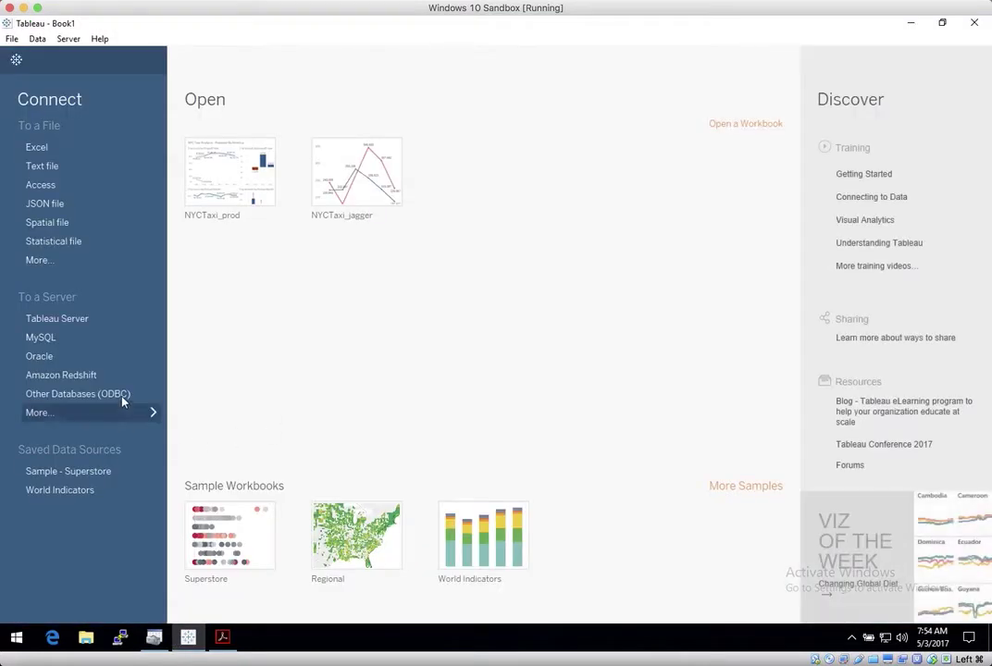
Step: Connect through Other Databases (ODBC) with the production DSN and sign in
left_click(122, 394)
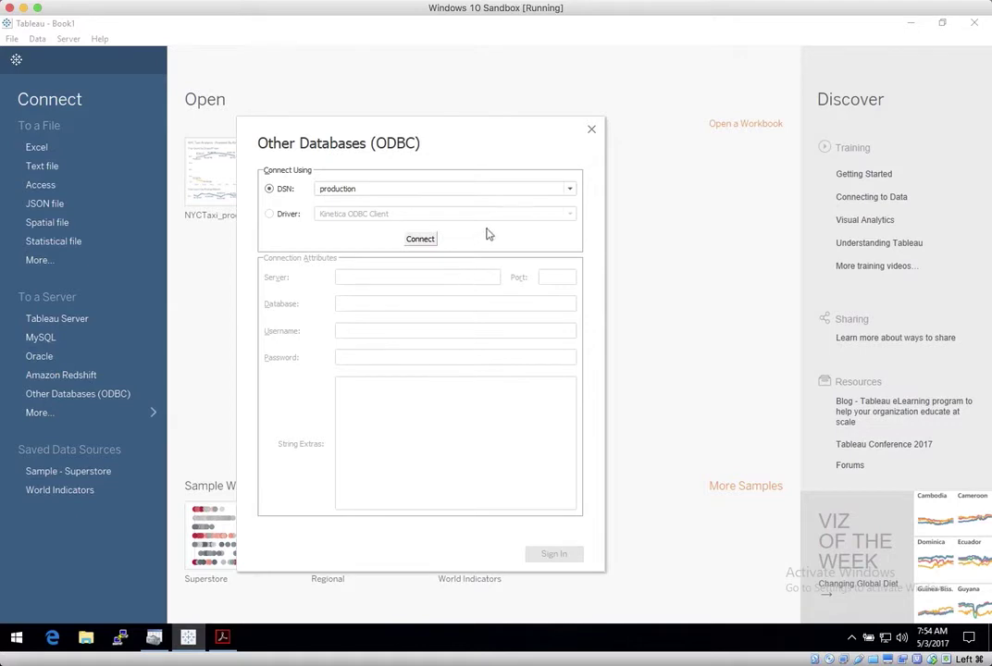
left_click(569, 190)
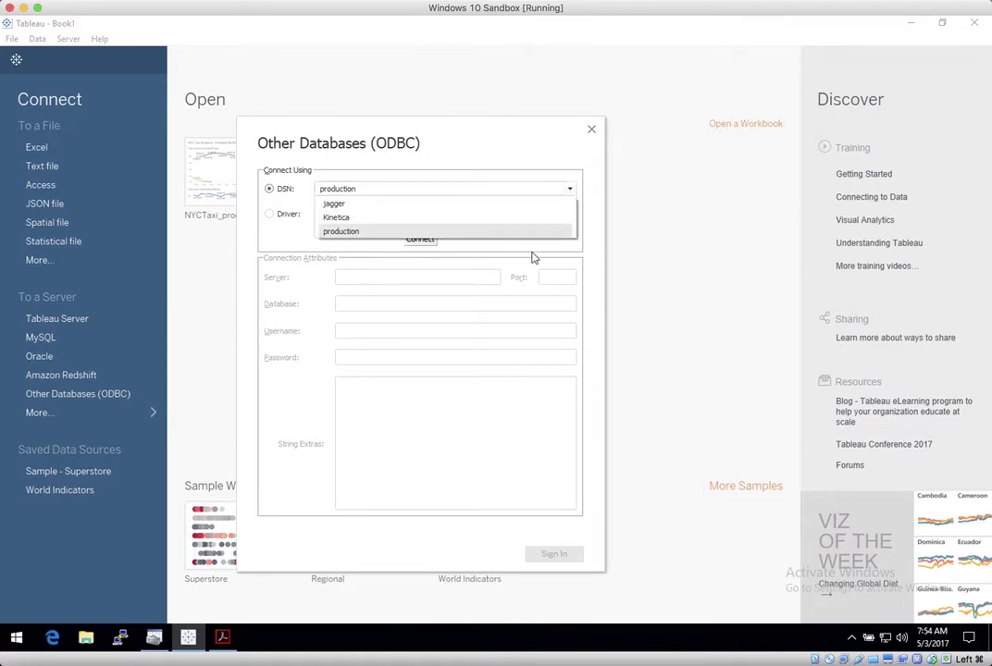
left_click(498, 310)
left_click(428, 242)
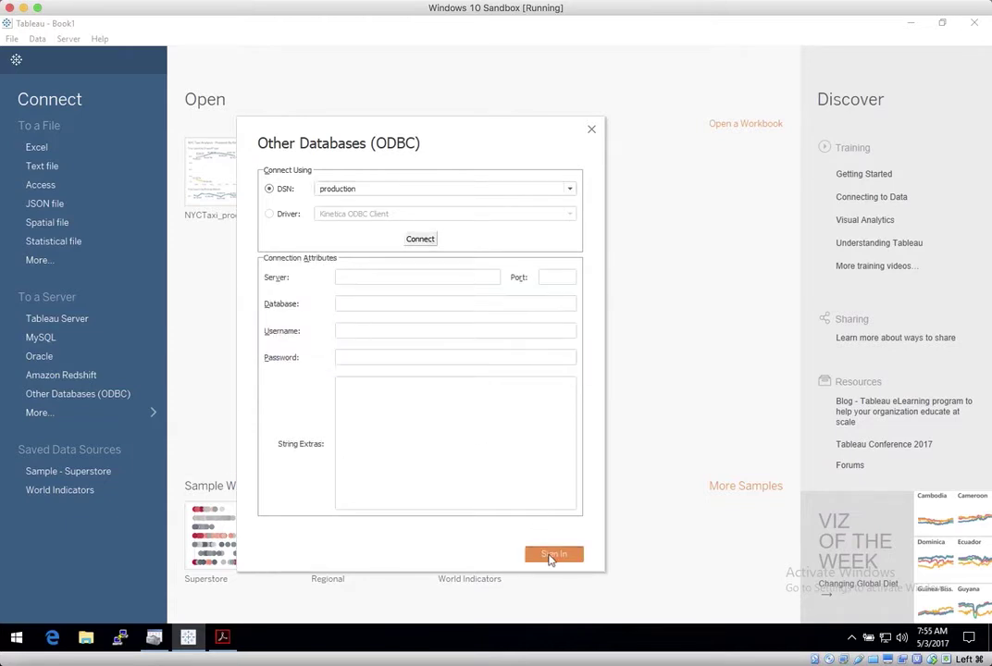
left_click(553, 556)
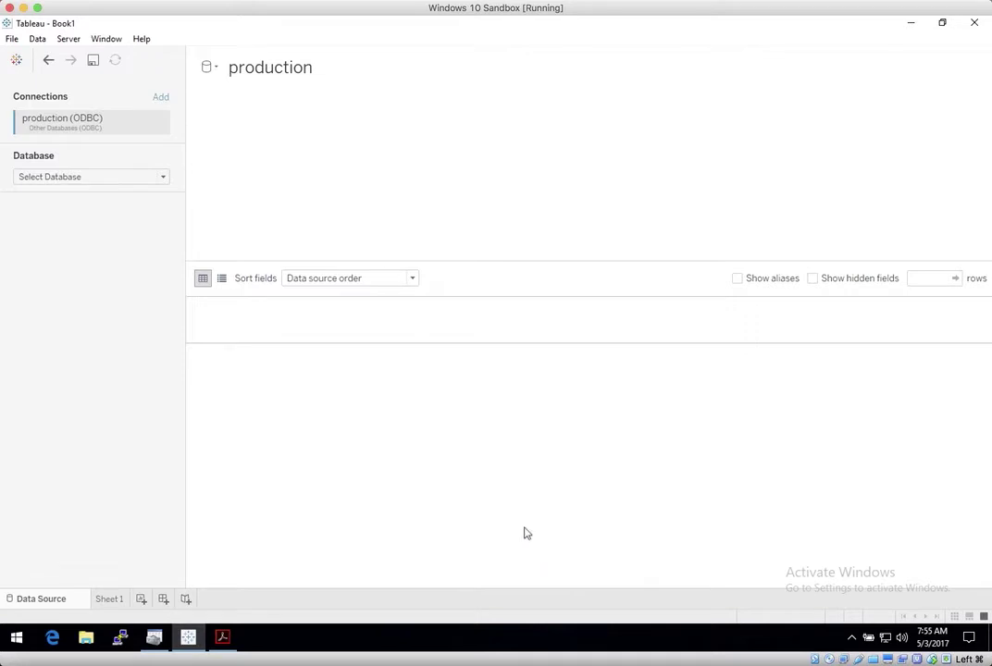
Step: Select the MASTER database and add the NYCTaxi table to the data source
left_click(157, 177)
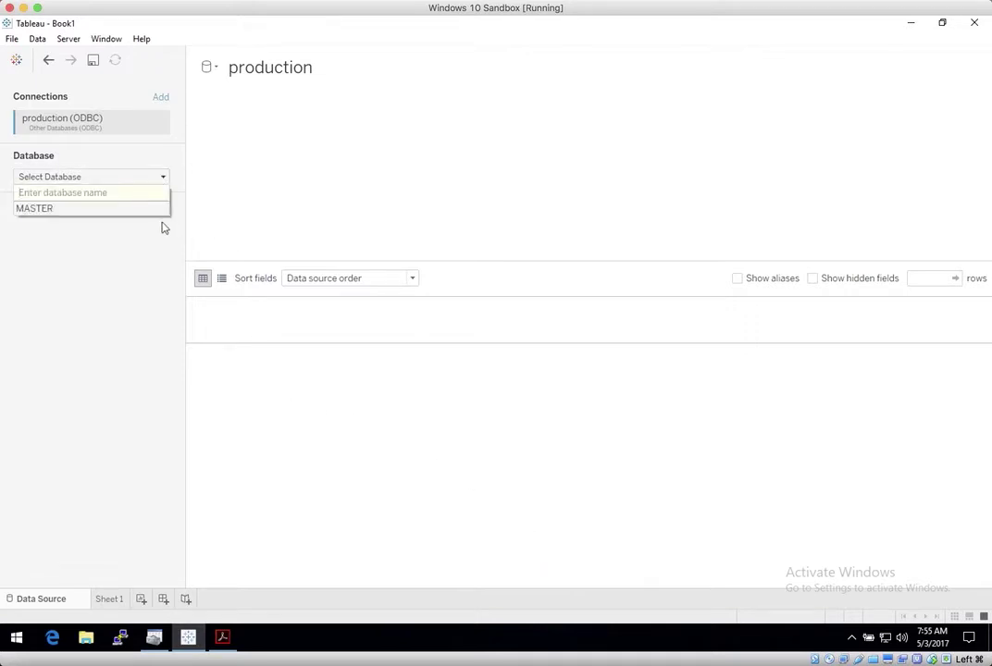
left_click(138, 206)
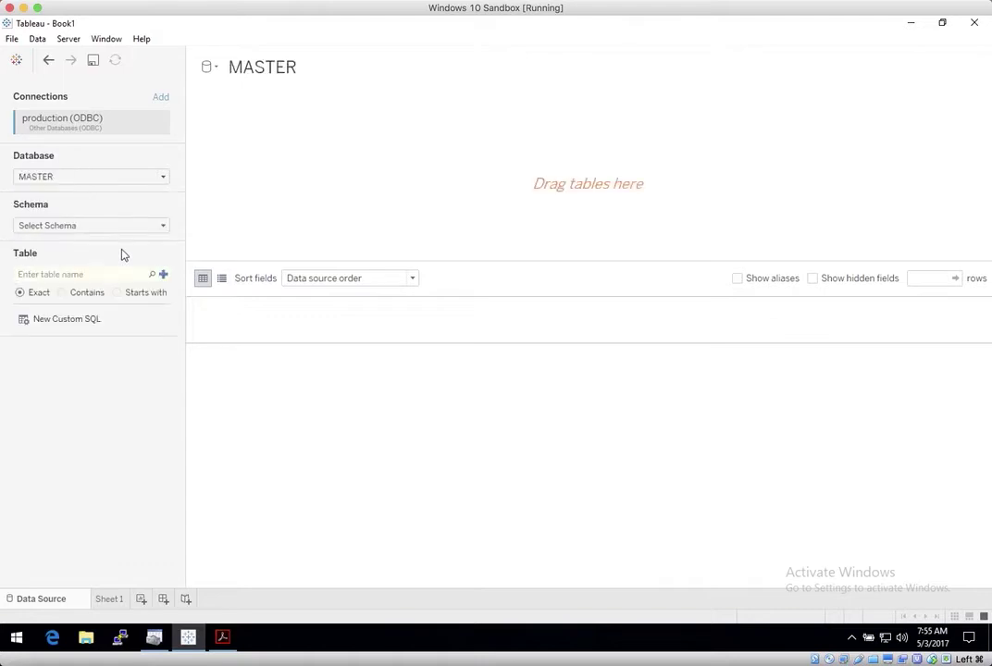
left_click(153, 274)
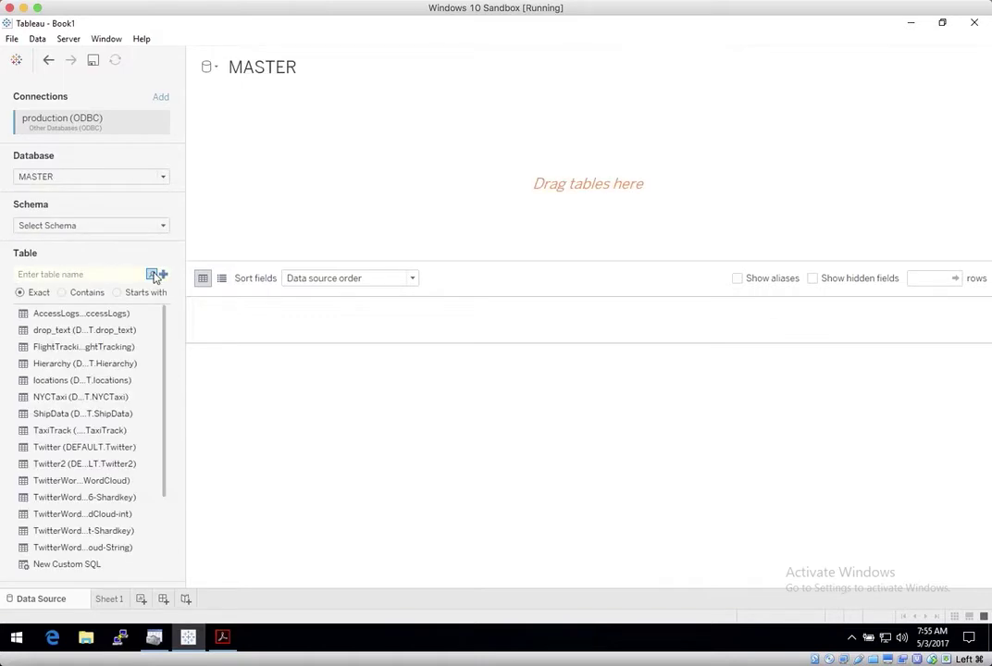
double_click(105, 399)
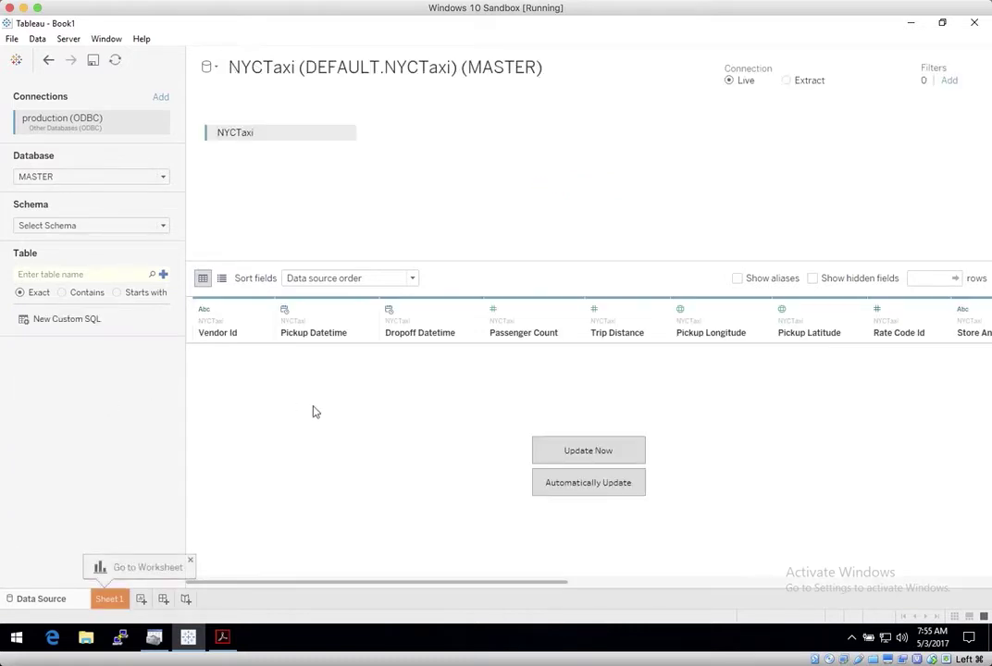
Step: Load a preview of the NYCTaxi rows, then go to Sheet 1
left_click(589, 451)
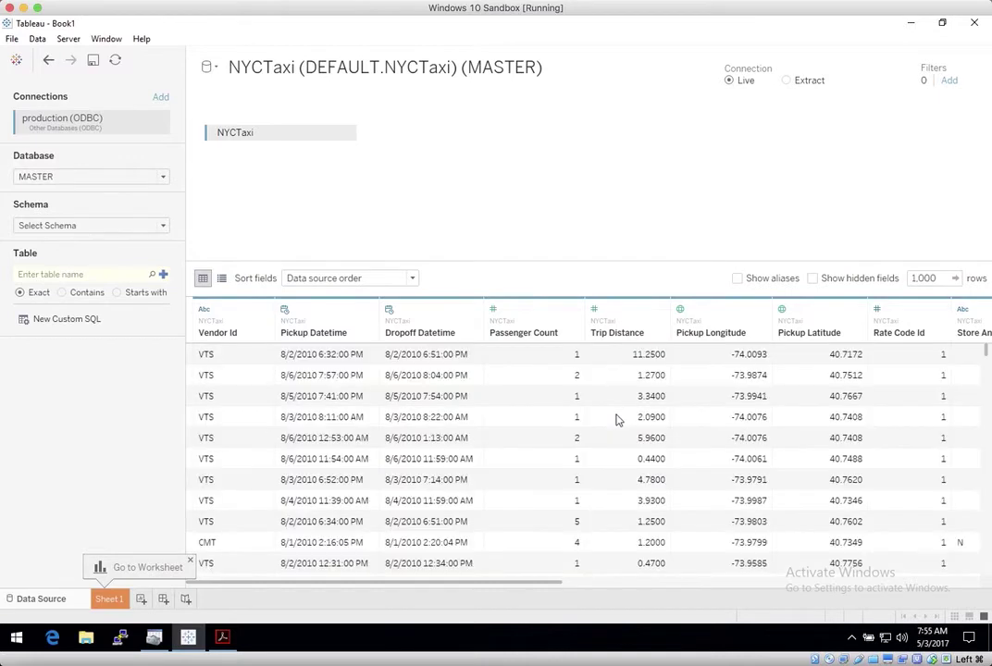
left_click_drag(553, 584, 680, 589)
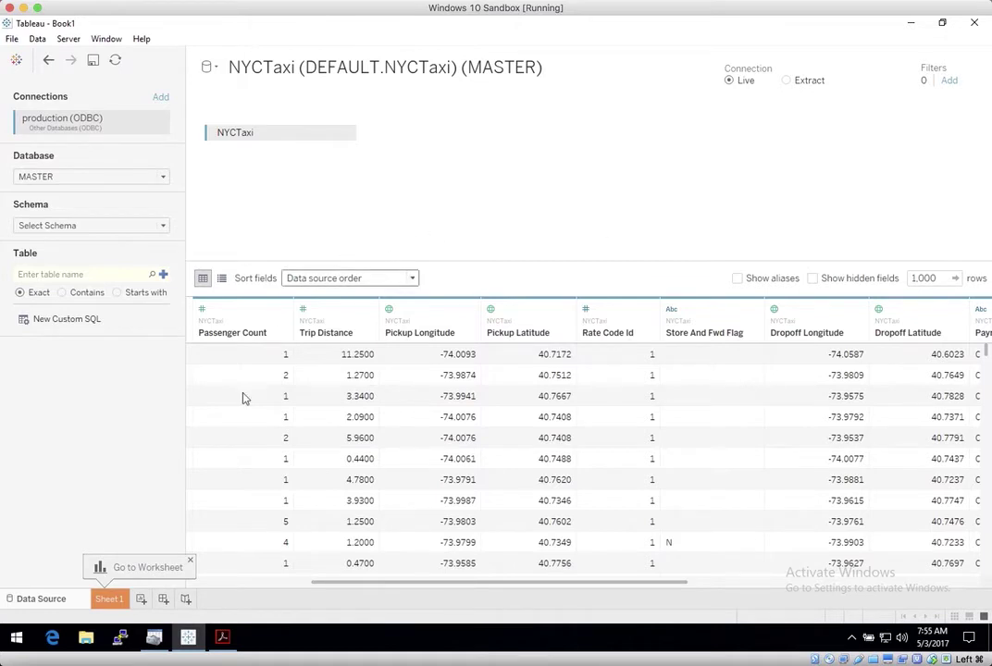
left_click(113, 600)
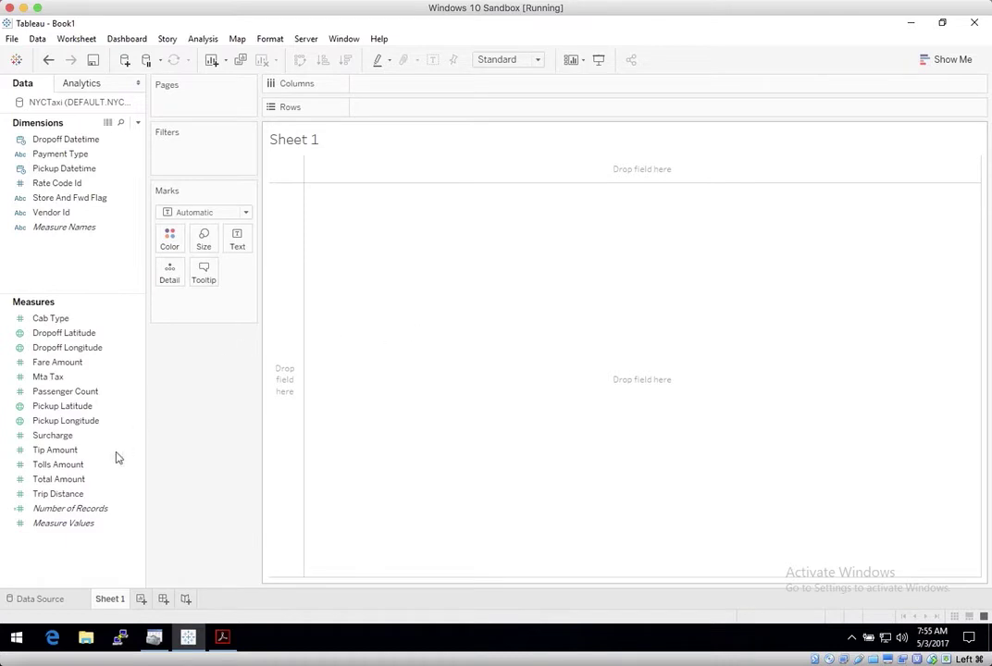
Step: Tabulate Number of Records by Dropoff Datetime year in rows and Vendor Id in columns, then clear the sheet
left_click(82, 509)
left_click_drag(82, 513, 417, 377)
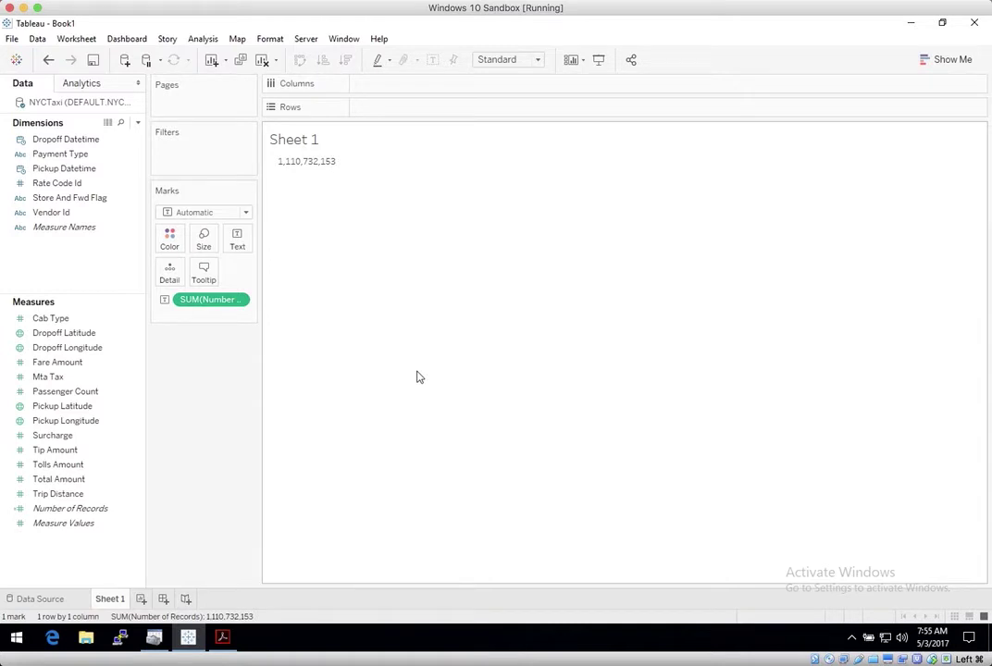
left_click(70, 140)
left_click_drag(70, 143, 424, 114)
left_click(55, 213)
left_click_drag(62, 215, 400, 85)
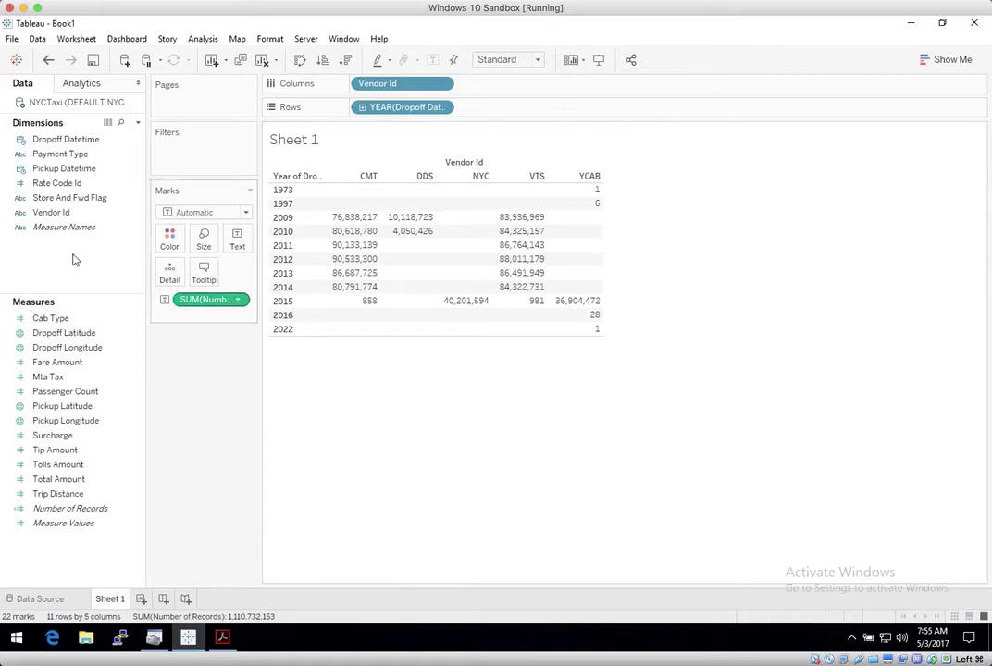
left_click(262, 59)
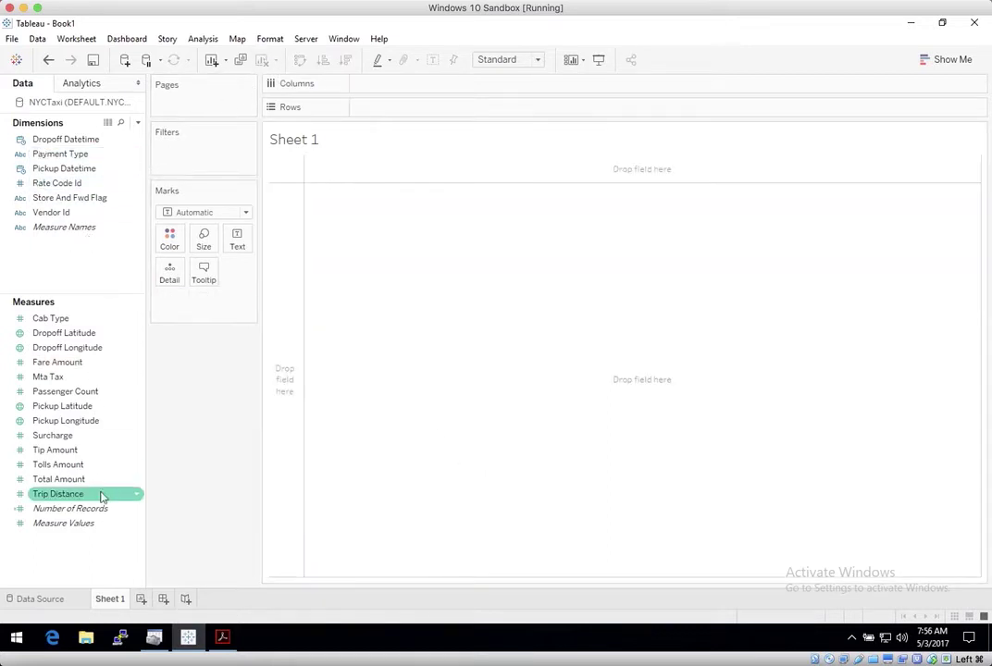
Step: Plot Number of Records as a line across Dropoff Datetime years
left_click_drag(93, 508, 283, 348)
mouse_move(344, 258)
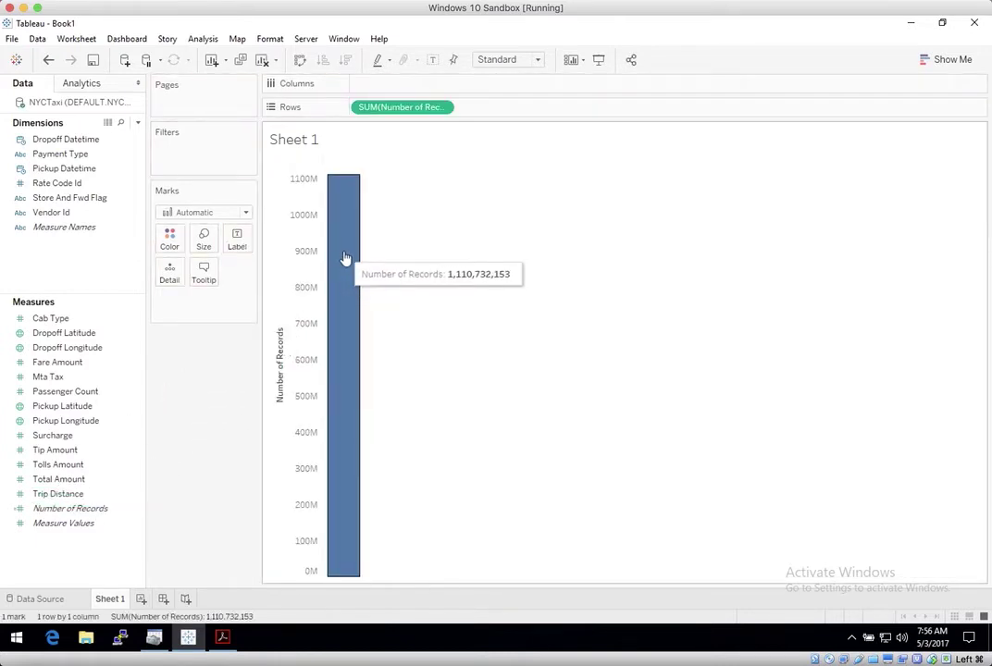
left_click_drag(65, 138, 425, 89)
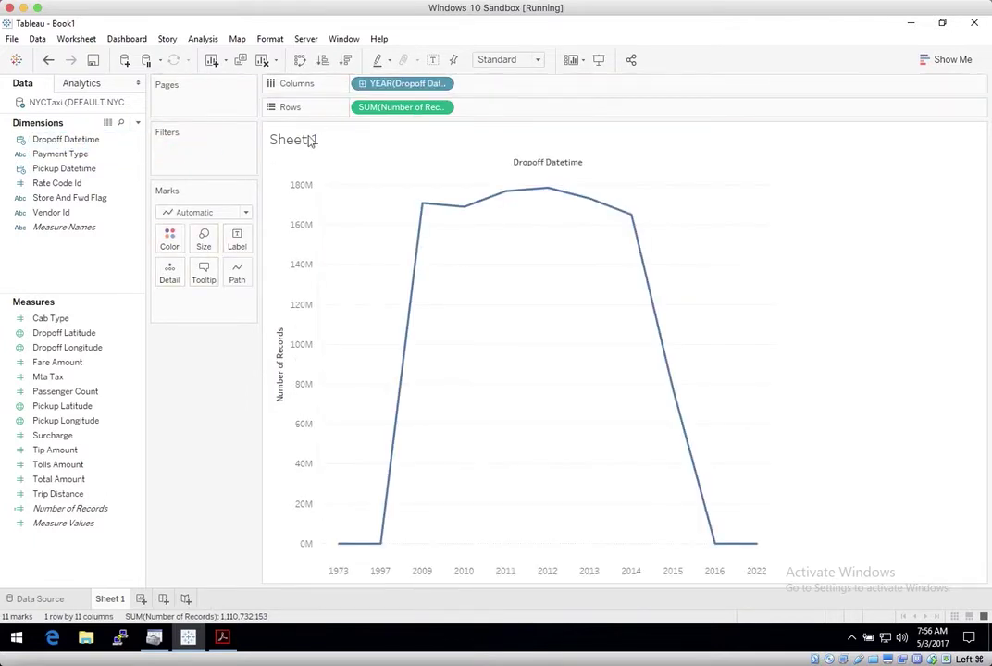
Step: Keep only 2009–2014, colour lines by Vendor Id, and label points with Number of Records
left_click_drag(399, 177, 675, 259)
left_click(710, 275)
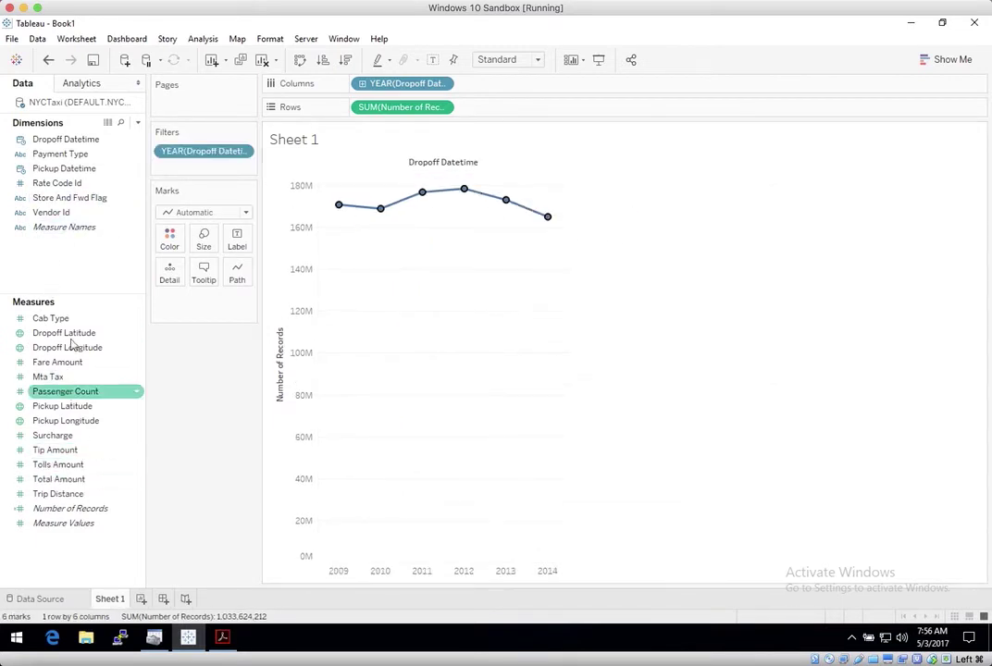
left_click_drag(80, 218, 170, 242)
left_click_drag(71, 508, 237, 240)
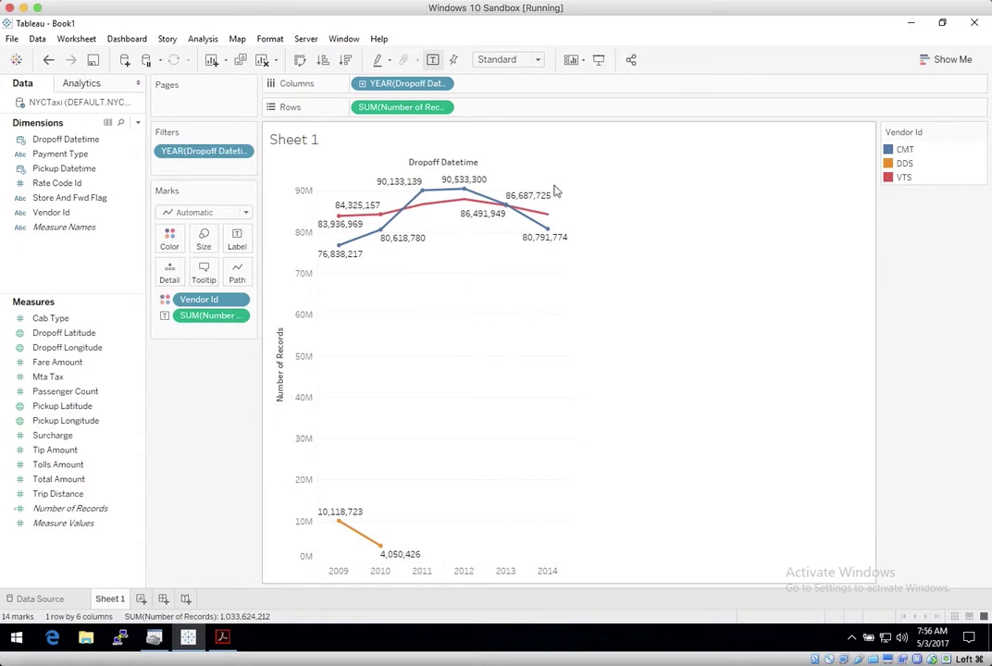
Step: Switch the dropoff chart to exact days, try area and stacked bars, then settle on packed bubbles
left_click(443, 85)
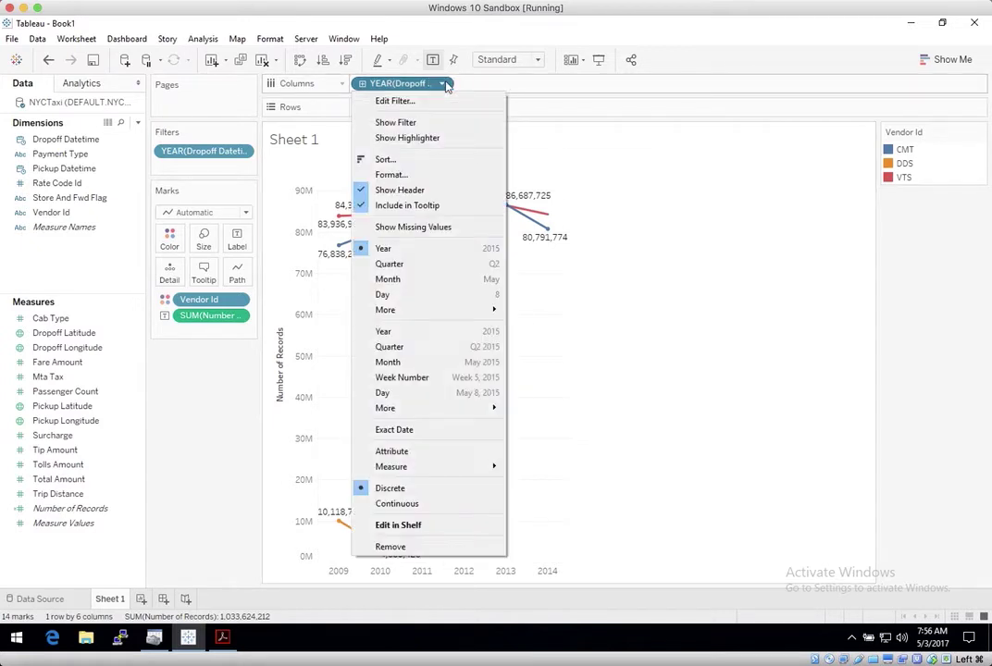
left_click(426, 393)
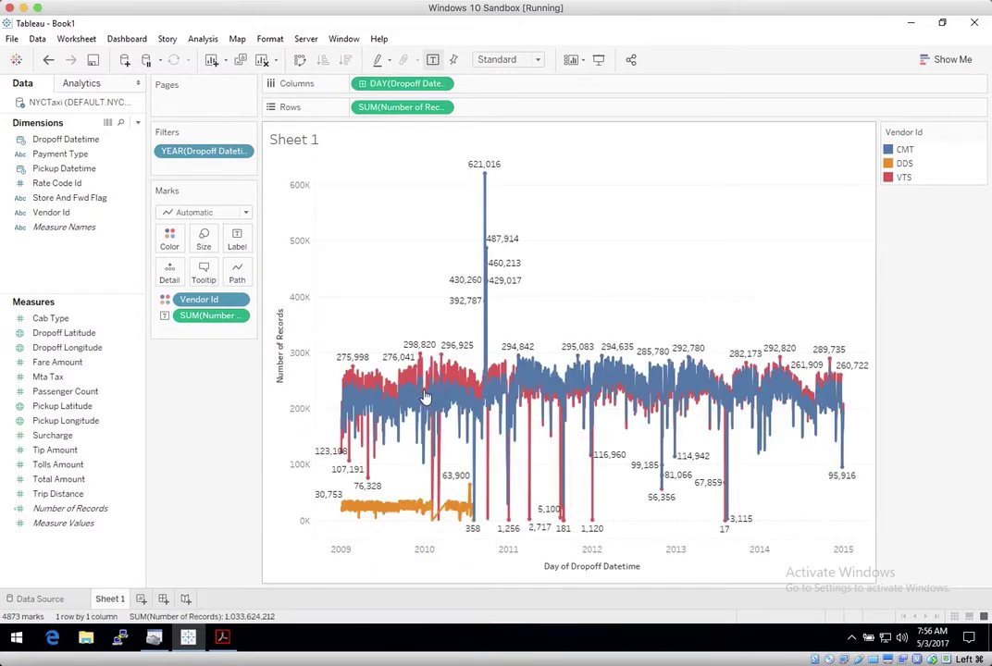
left_click(950, 59)
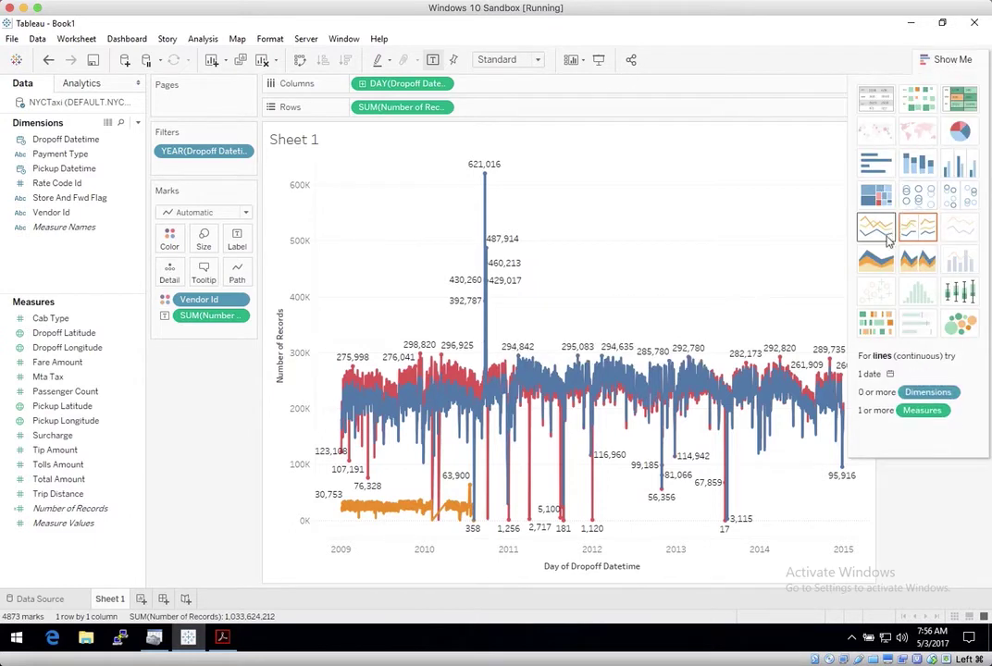
left_click(876, 262)
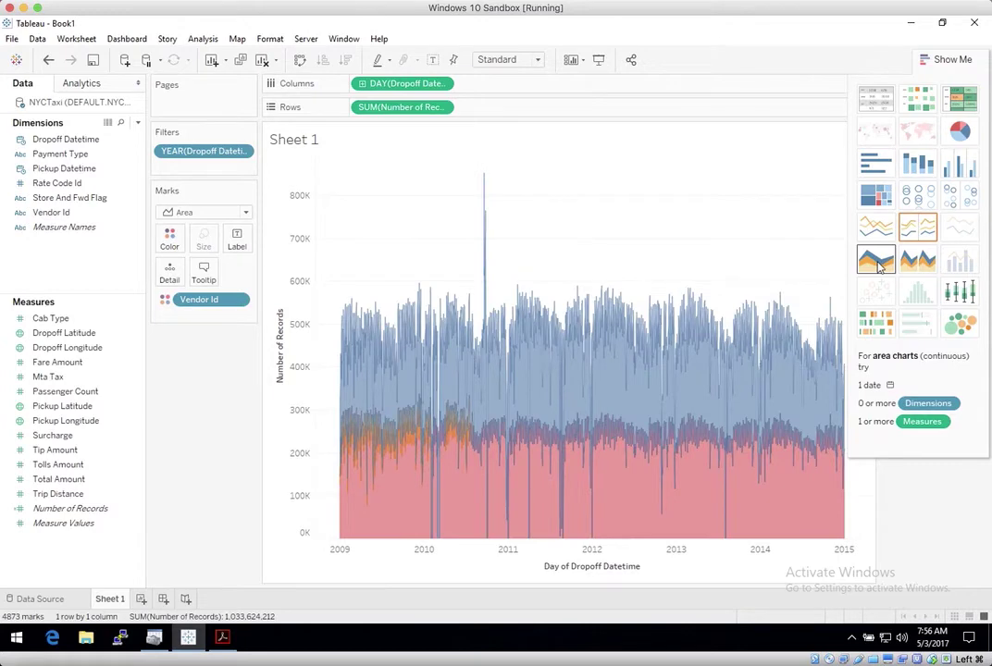
left_click(920, 164)
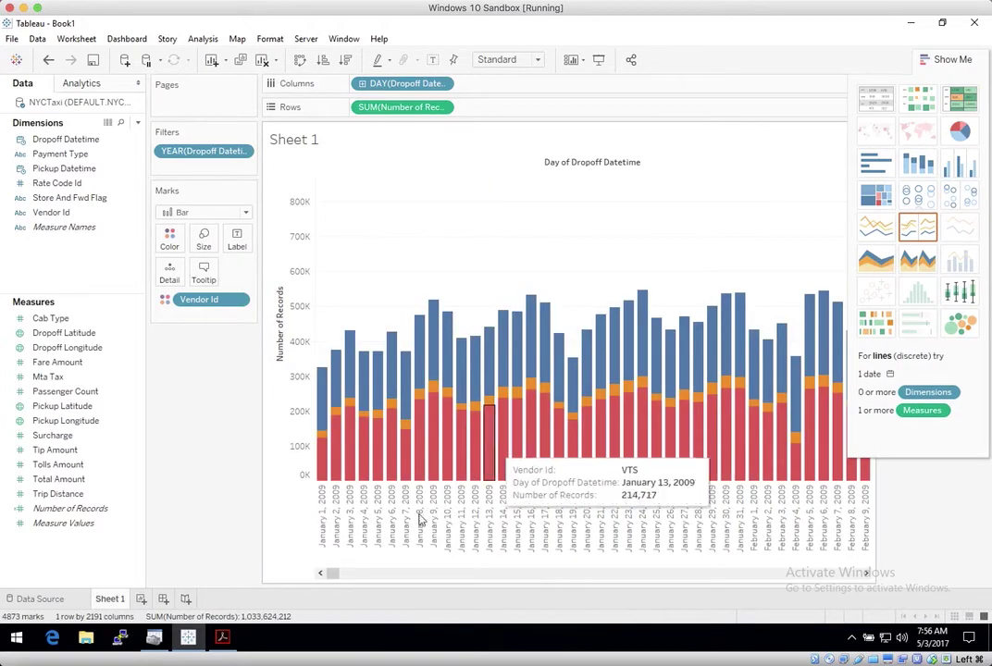
left_click(418, 576)
left_click_drag(422, 579, 486, 578)
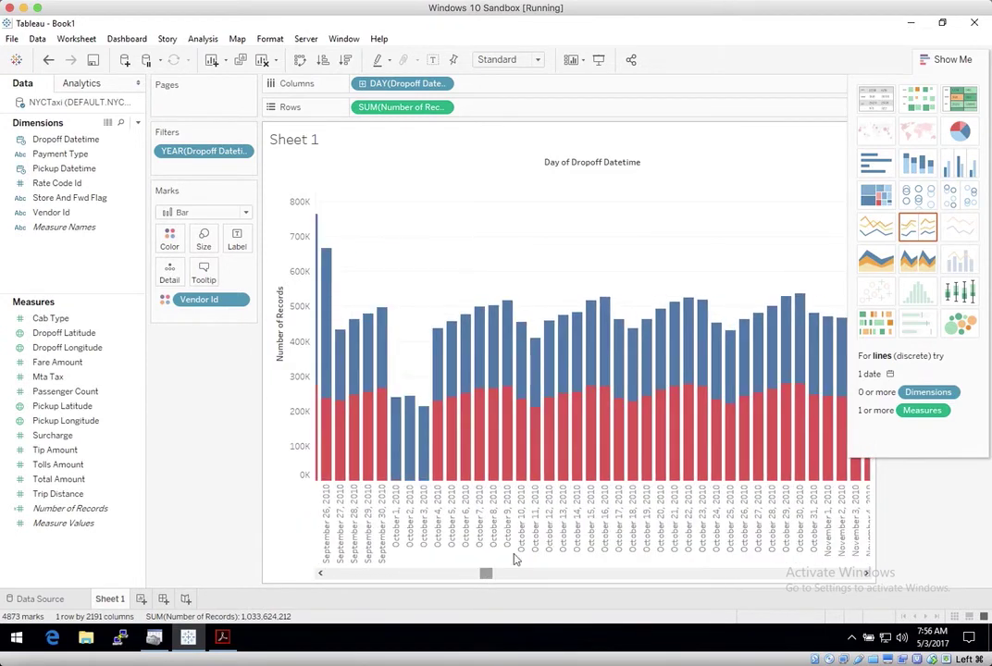
left_click(960, 324)
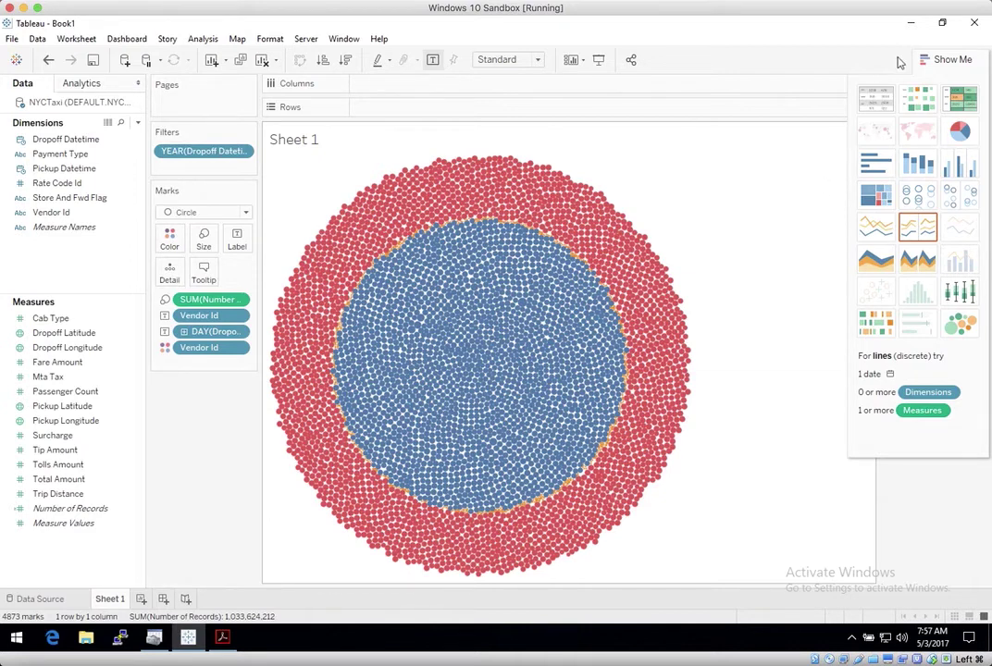
Step: Close Show Me, reopen the recent NYCTaxi_prod.twb workbook, and maximize its window
left_click(955, 62)
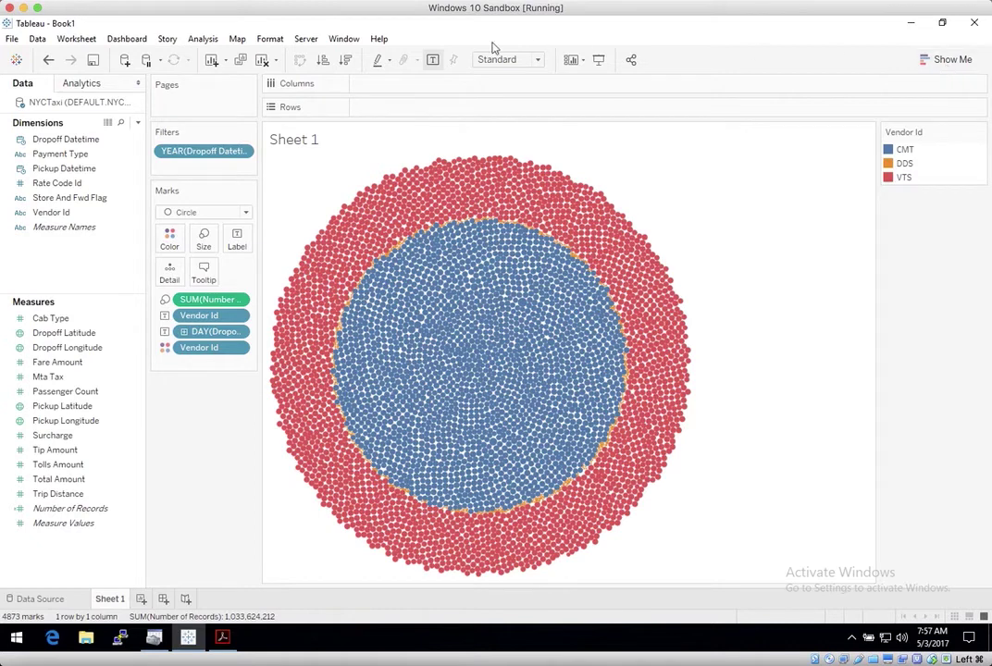
left_click(12, 39)
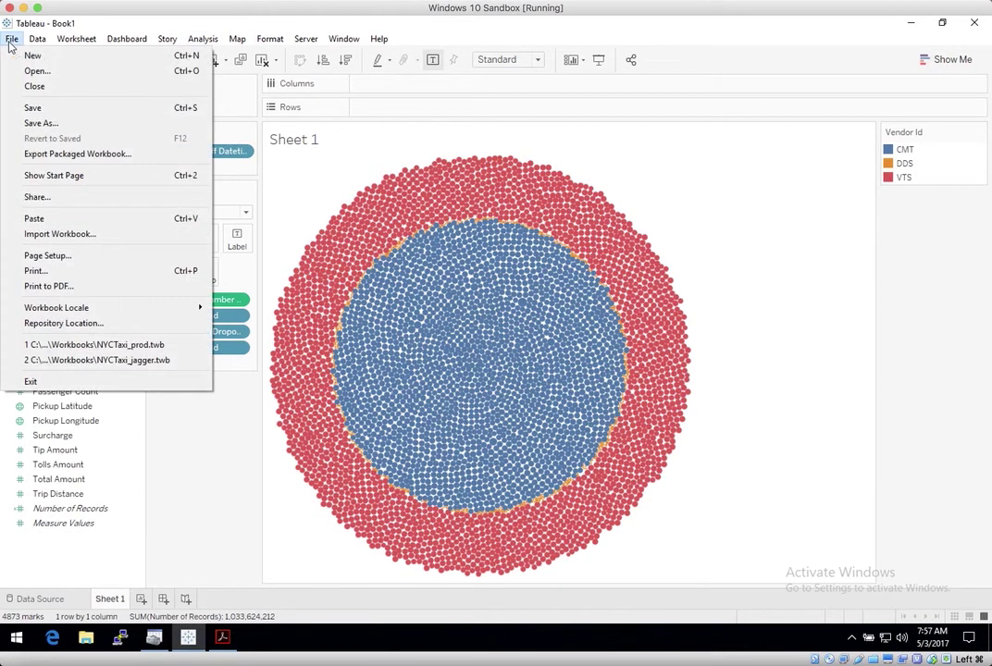
left_click(120, 345)
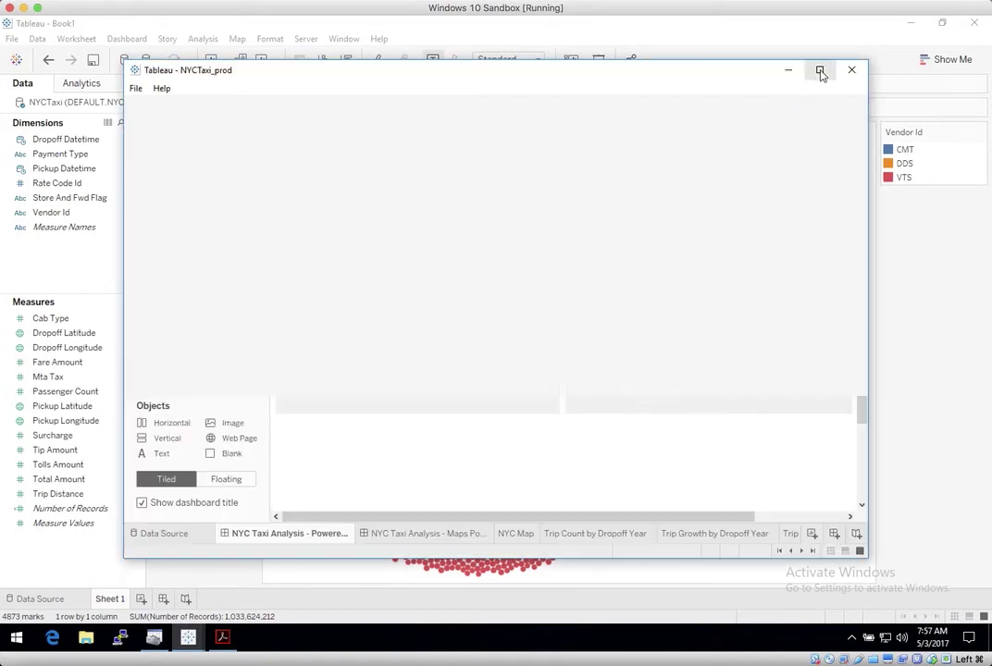
left_click(820, 72)
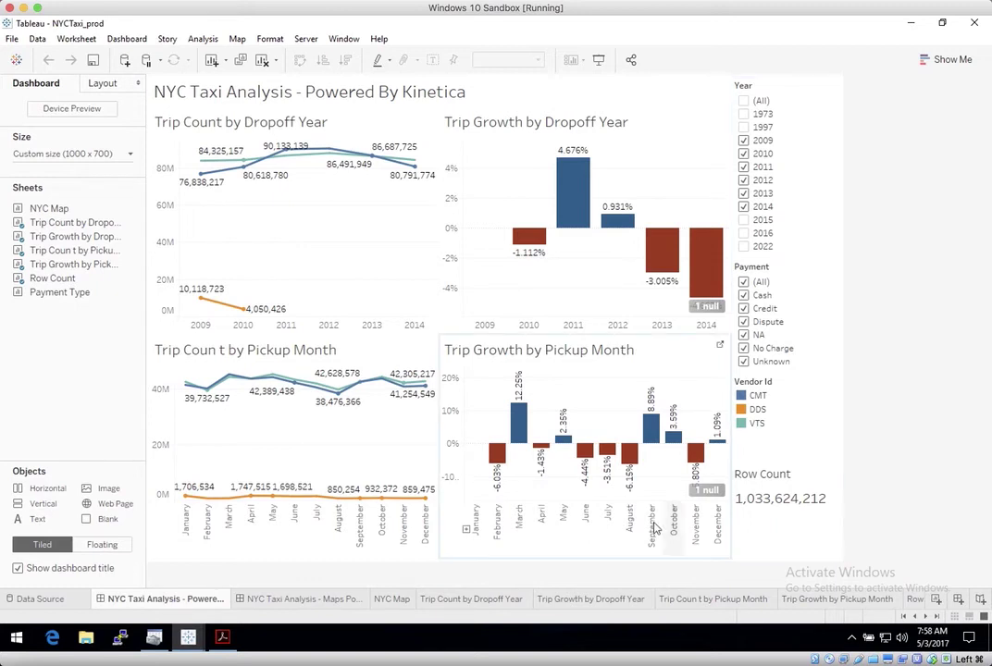
Step: Select dropoff years 2011 through 2013 in the Trip Count by Dropoff Year chart
mouse_move(539, 458)
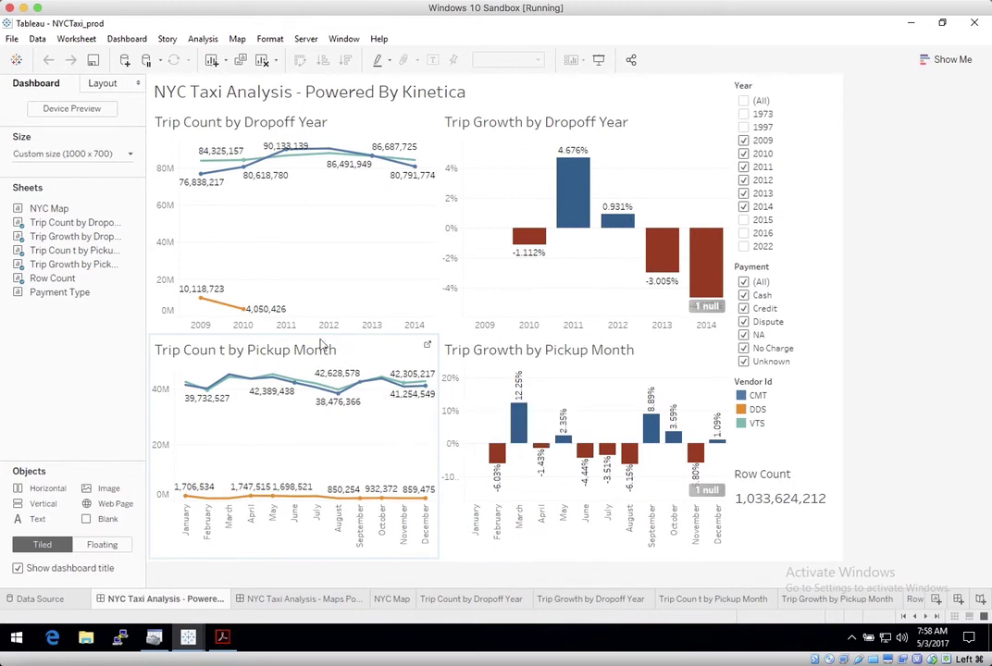
left_click(291, 331)
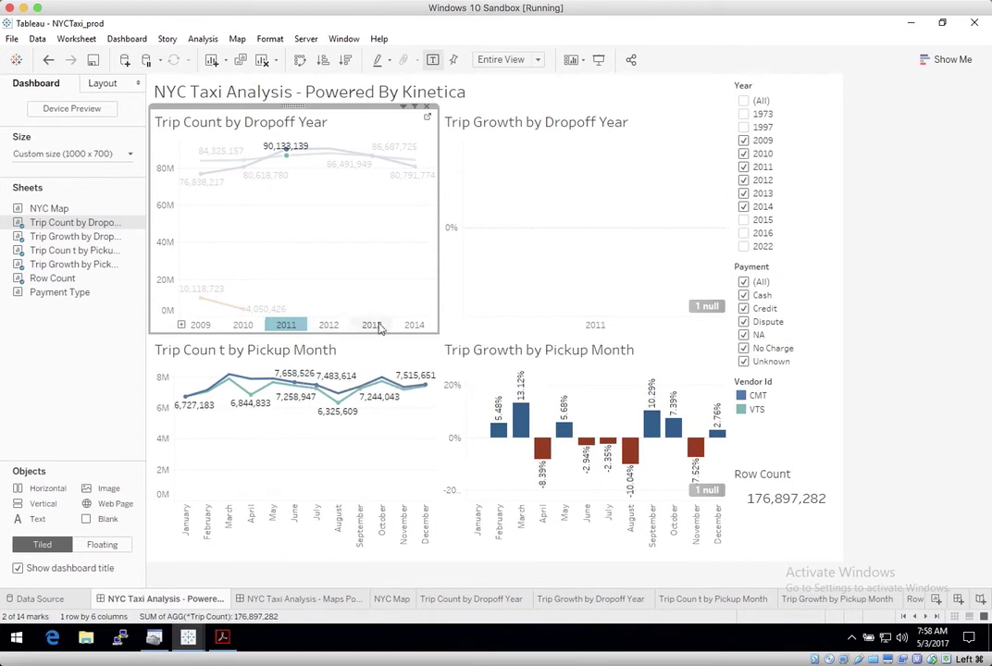
left_click(375, 326, "shift")
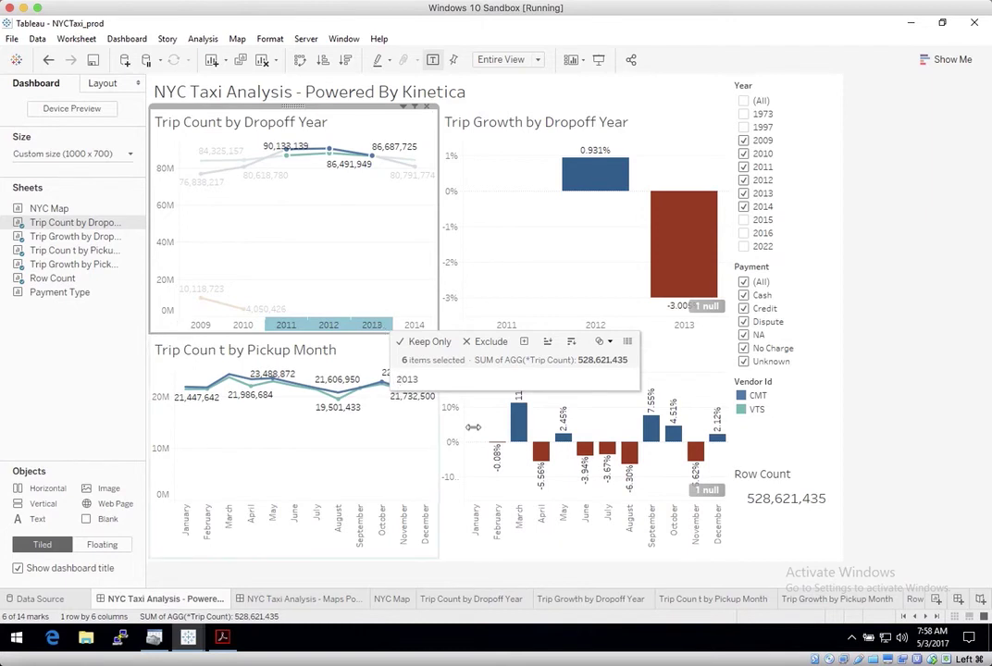
Step: Select the March, May and September pickup months in Trip Growth by Pickup Month
left_click(519, 514)
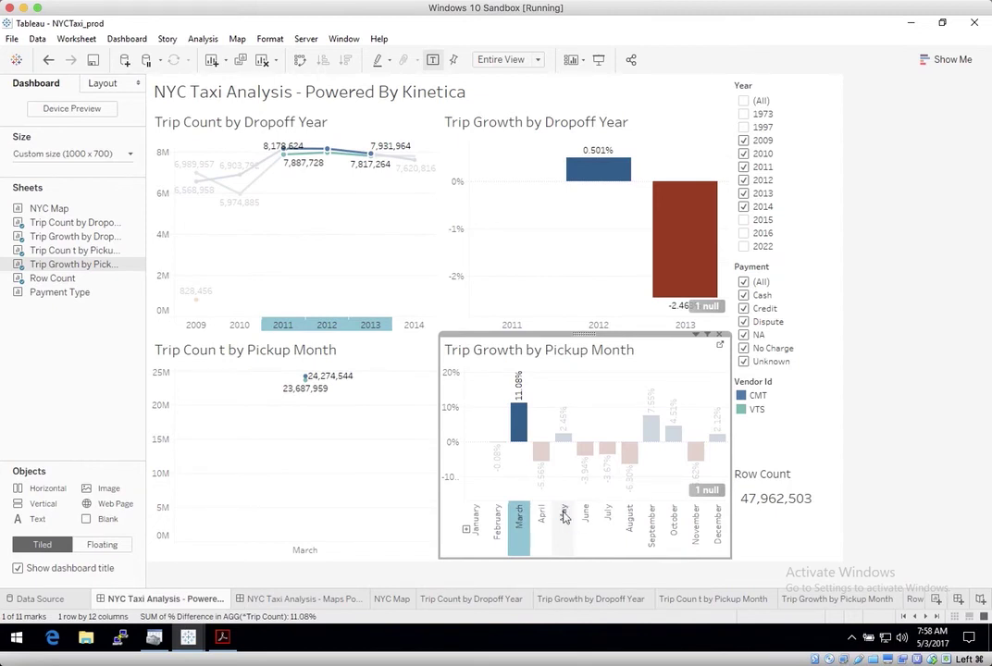
left_click(564, 516, "ctrl")
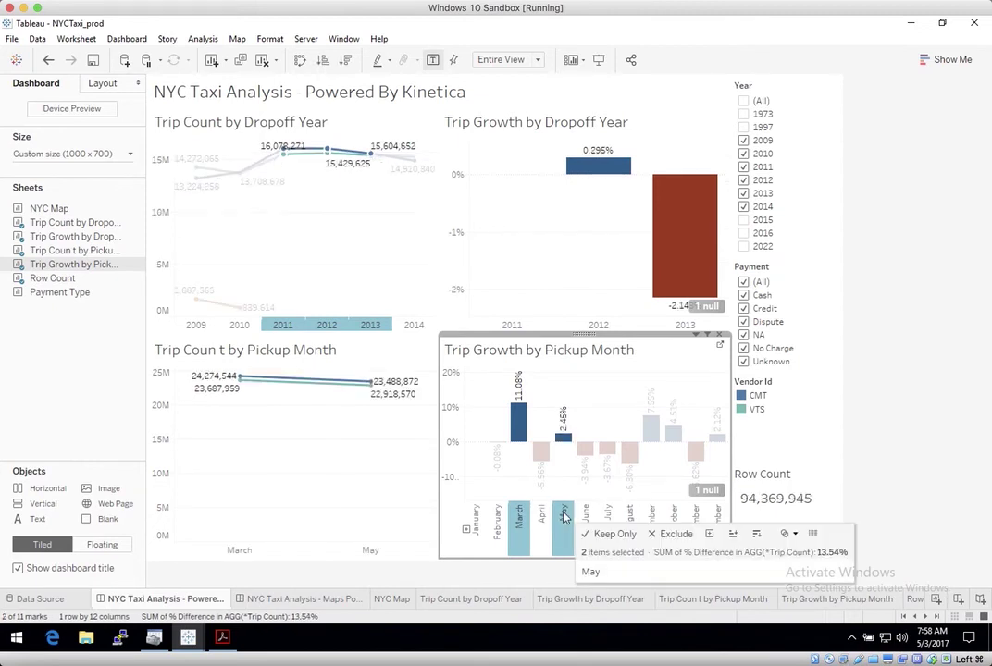
left_click(652, 516, "ctrl")
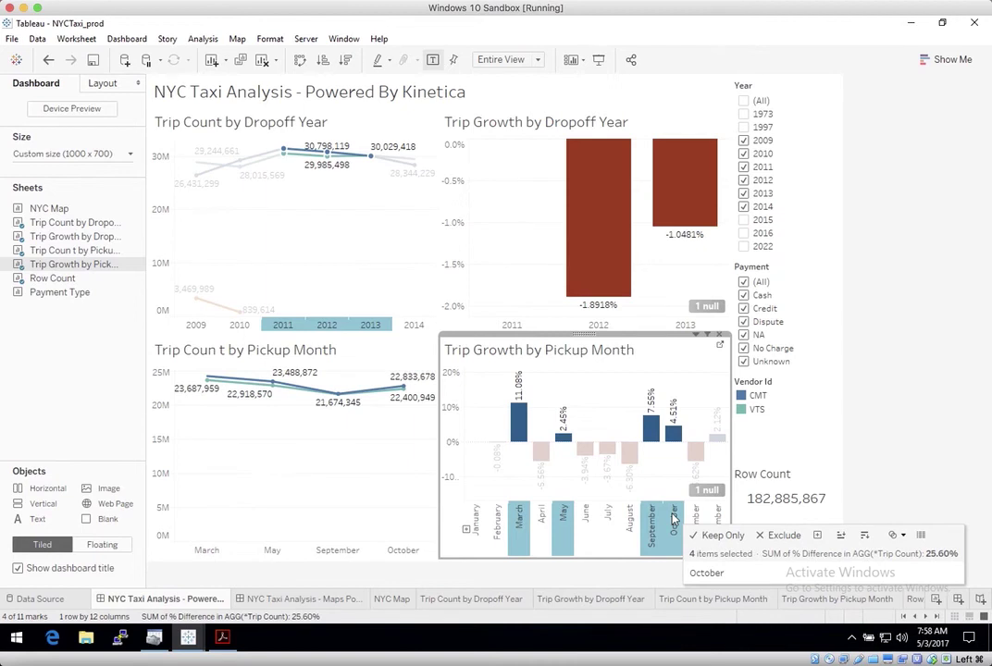
Step: Clear the Payment filter, toggle Cash on and off, then select the Trip Count by Pickup Month chart
left_click(743, 283)
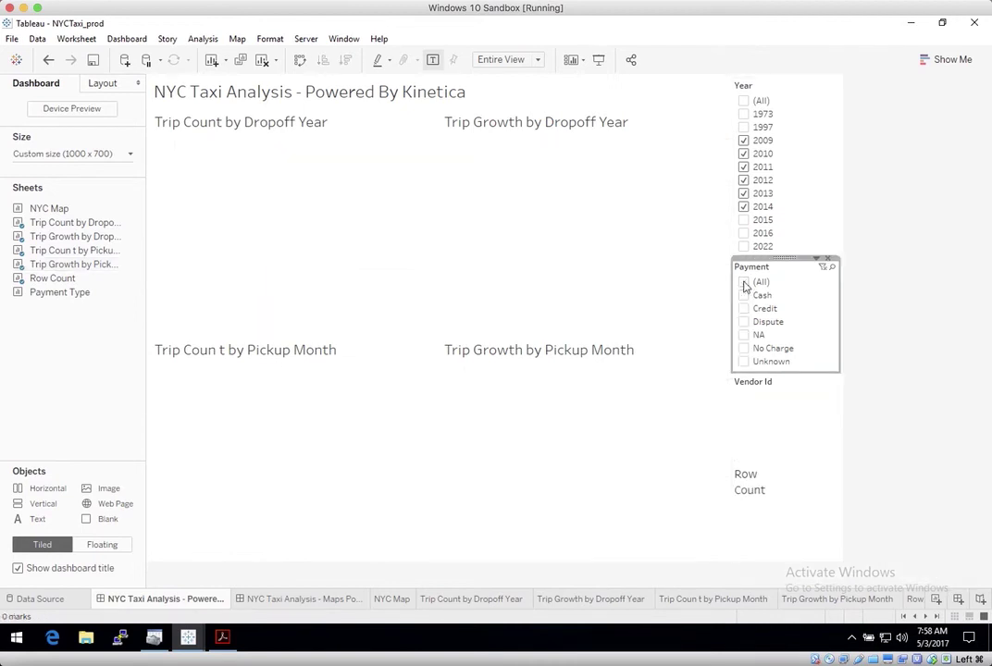
left_click(744, 296)
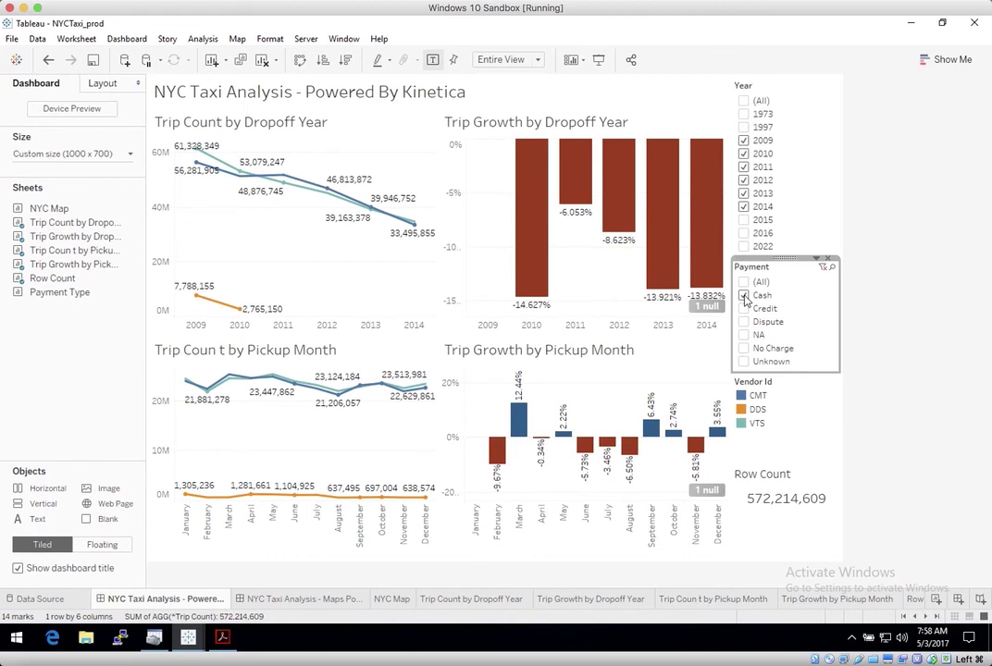
left_click(744, 295)
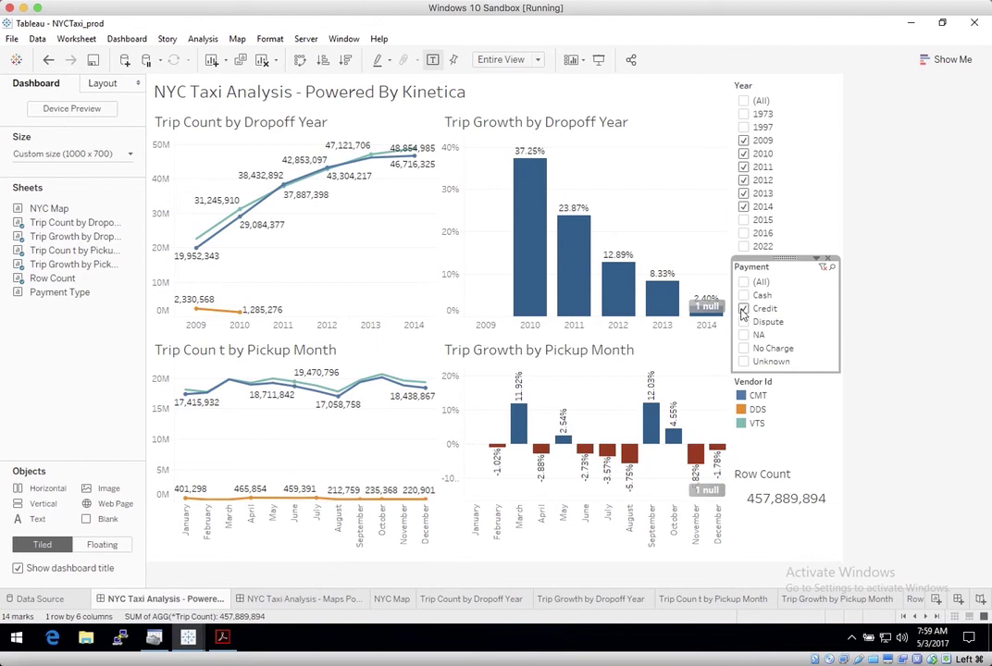
left_click(428, 351)
Step: Go to the Trip Count by Pickup Month sheet and drill the January months down to days
left_click(427, 346)
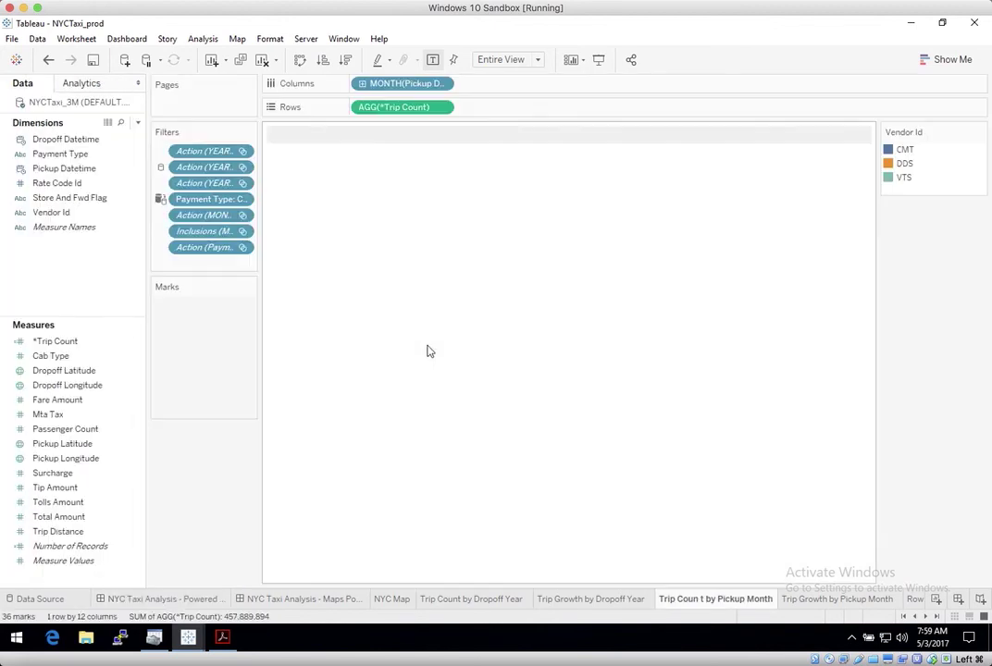
left_click(311, 574)
right_click(312, 573)
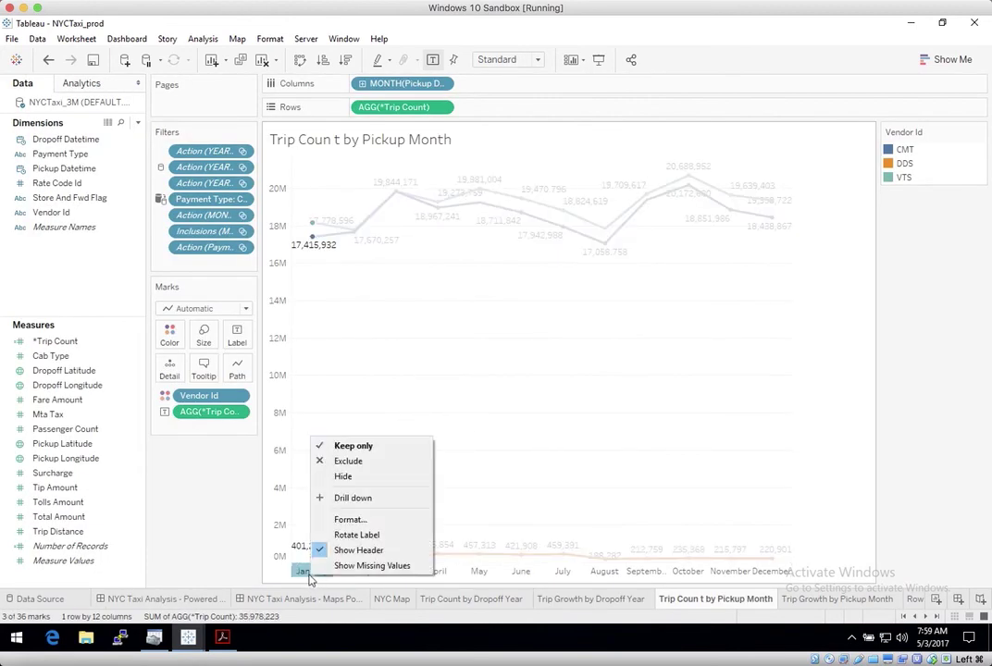
left_click(352, 499)
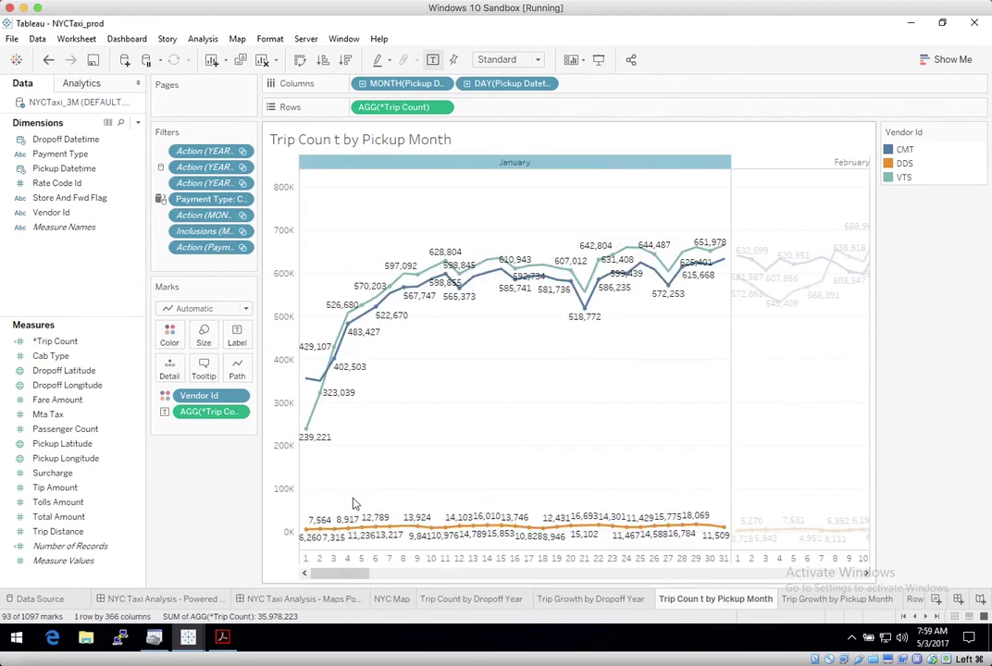
Step: Drill the day-31 header down to hours and scroll along the hourly timeline
left_click(725, 560)
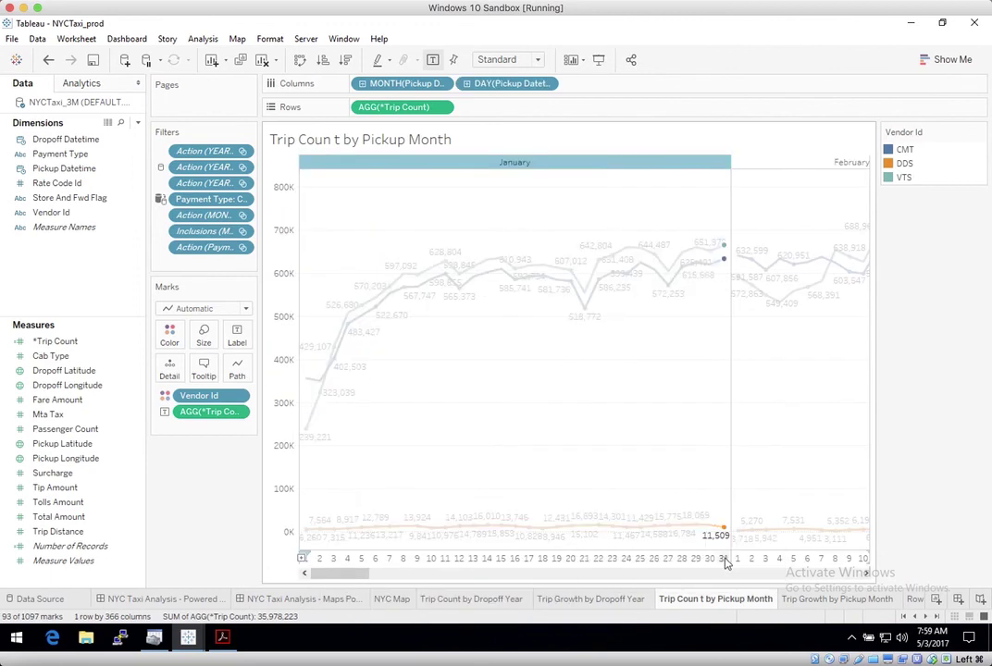
right_click(726, 562)
left_click(755, 488)
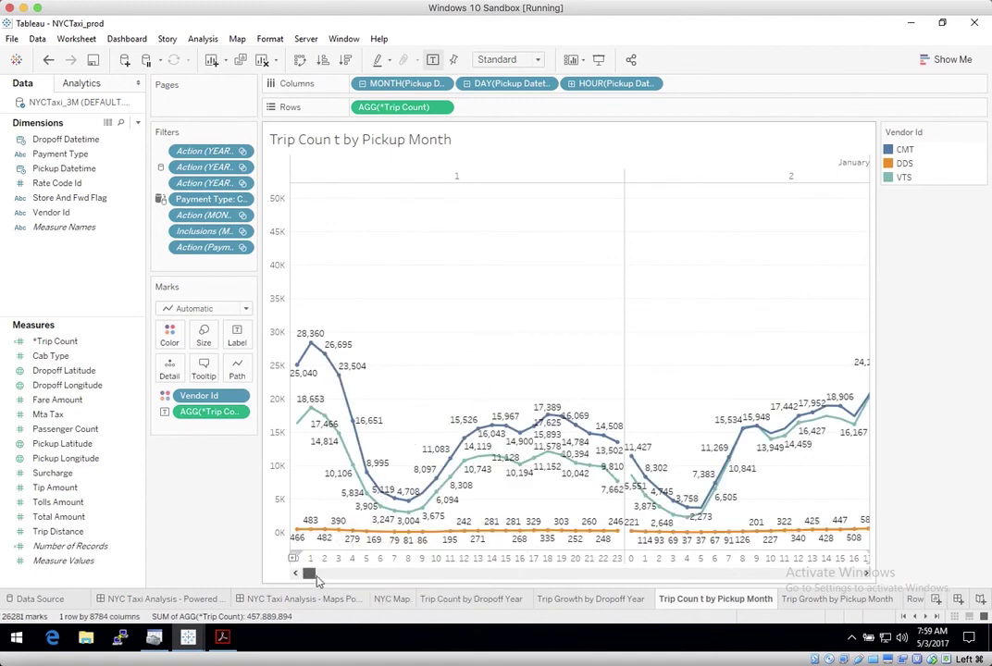
left_click(346, 576)
left_click_drag(346, 576, 394, 576)
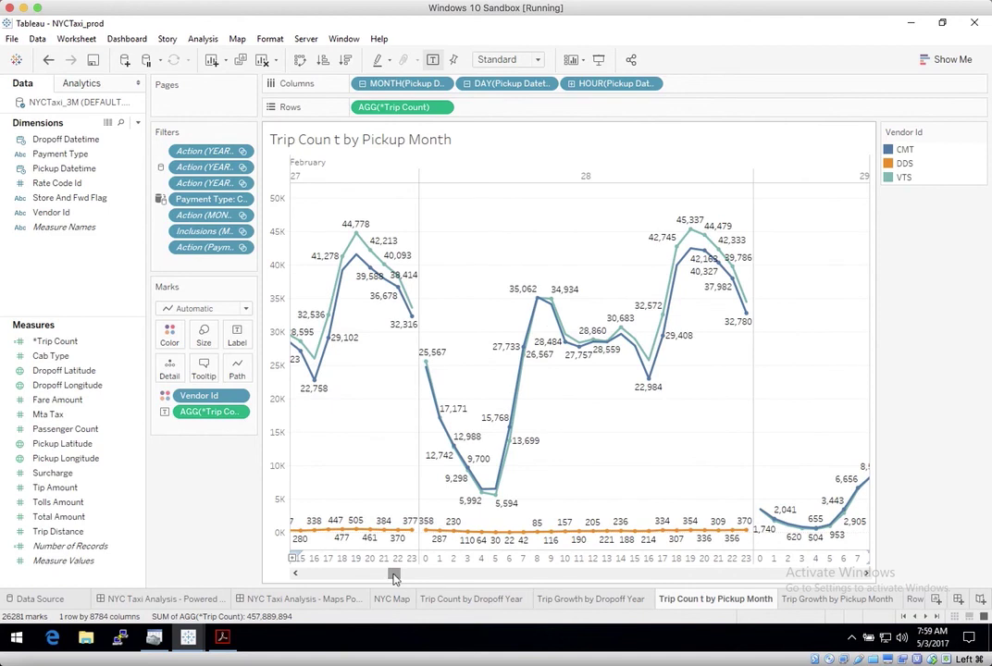